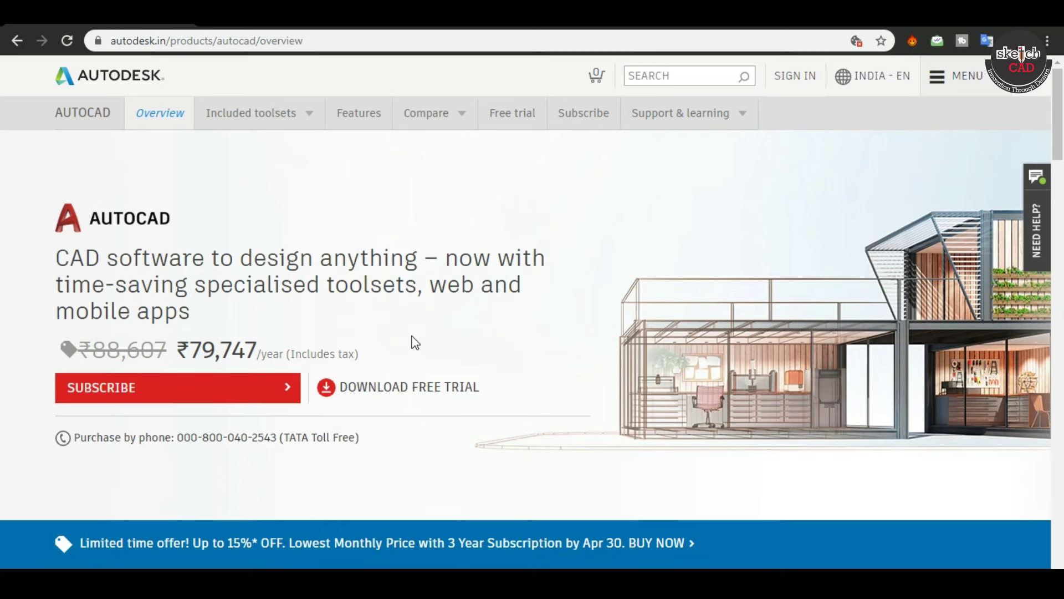
Search Google for autodesk.in using the autodesk.in suggestion
left_click(582, 14)
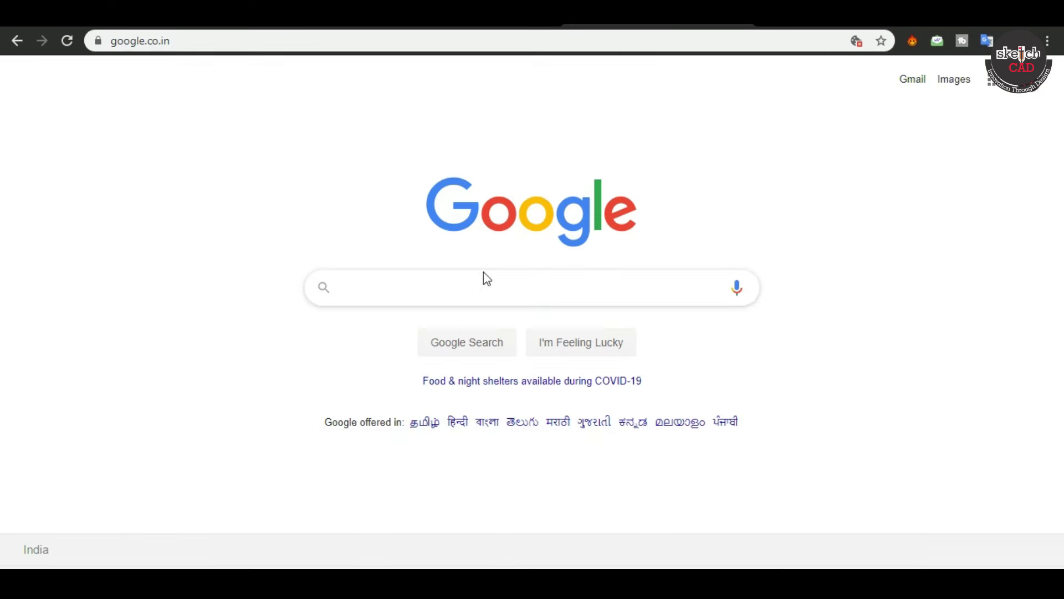
type("a")
type("utodes")
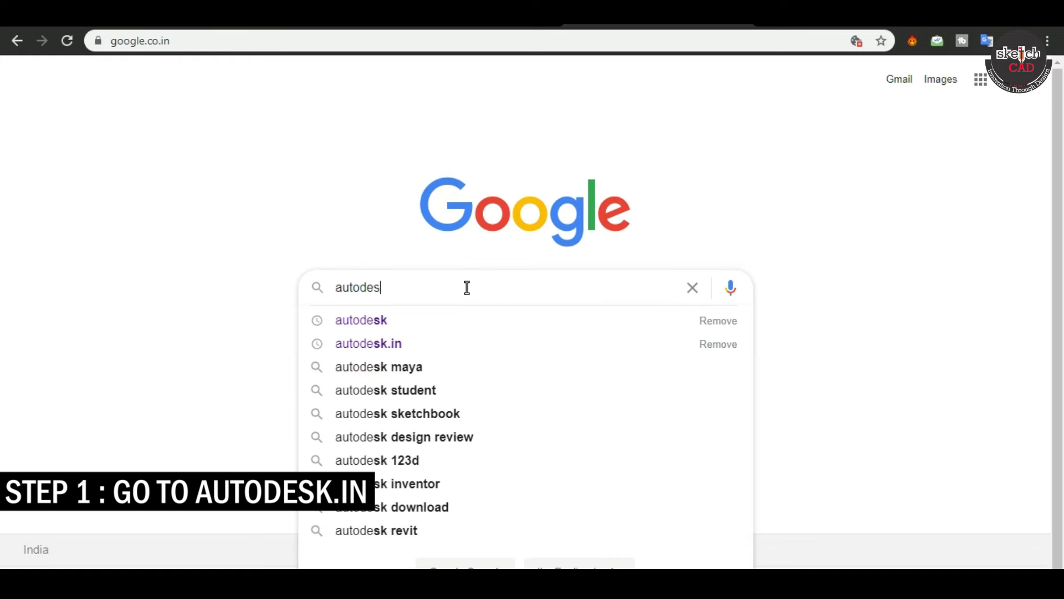
type("k.")
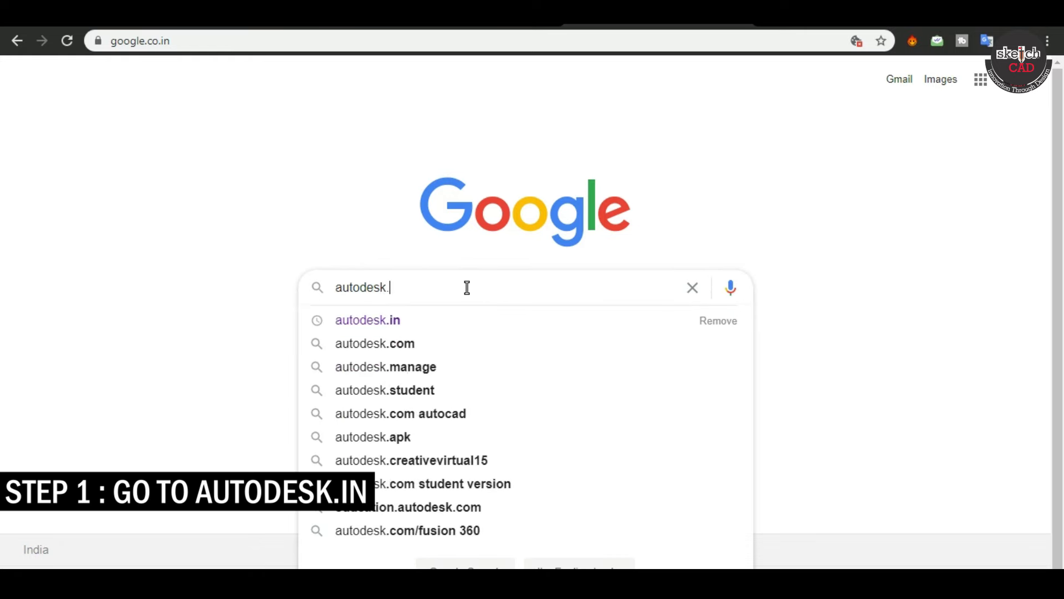
type("in")
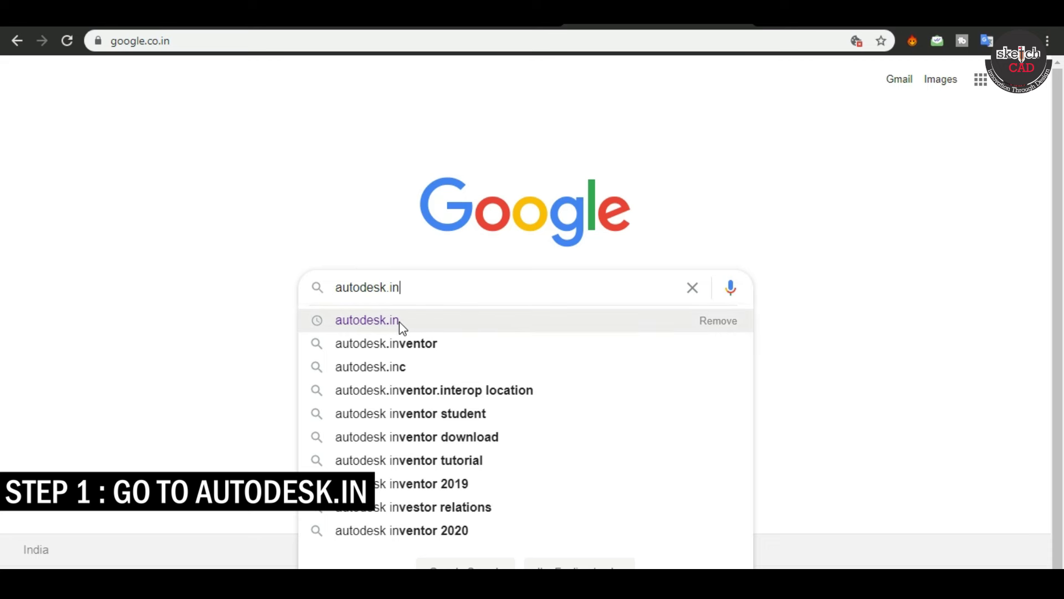
left_click(401, 322)
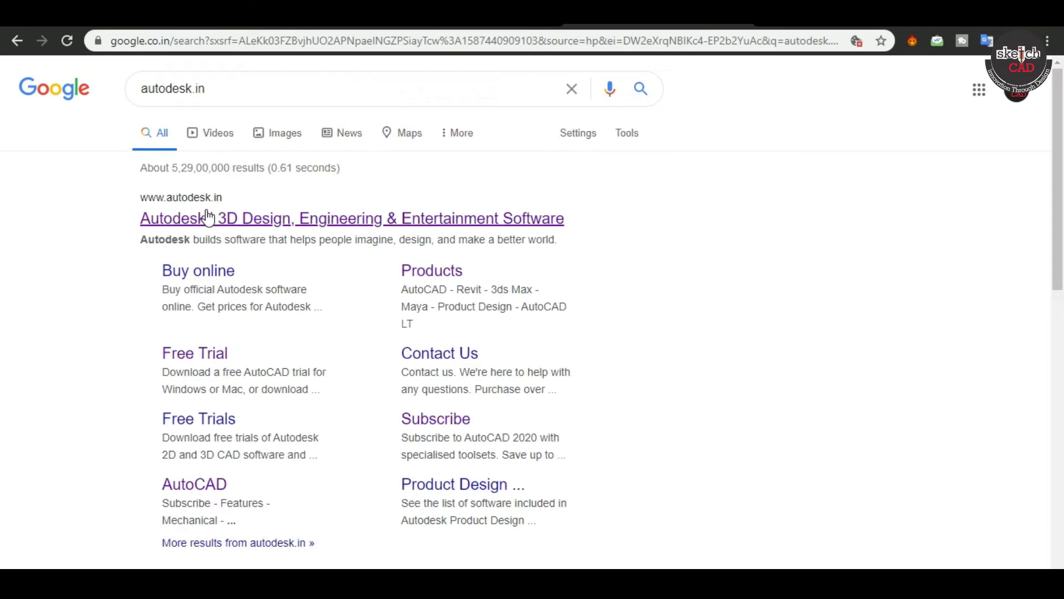
Open the Autodesk India homepage from the results, browse it, and go to All Products
left_click(239, 225)
scroll(261, 263, "down", 3)
scroll(261, 267, "down", 3)
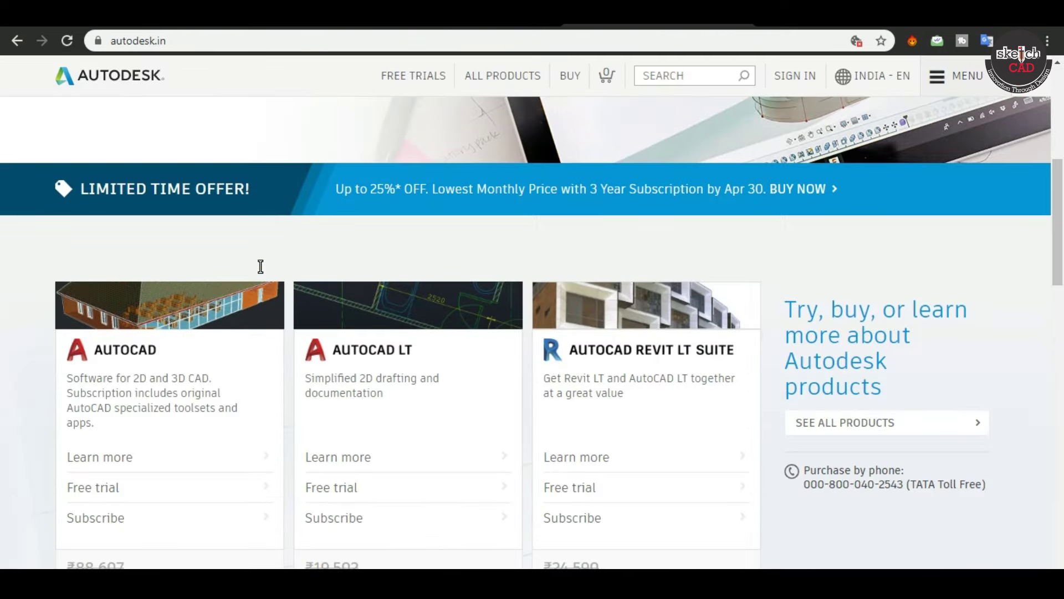
scroll(244, 270, "down", 4)
scroll(431, 256, "up", 1)
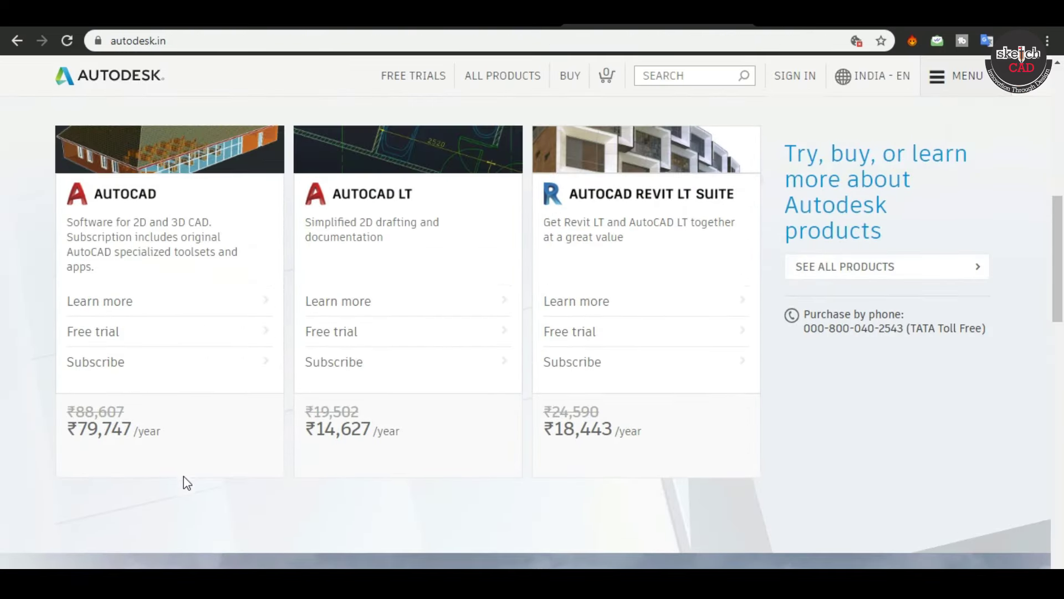
scroll(148, 494, "up", 1)
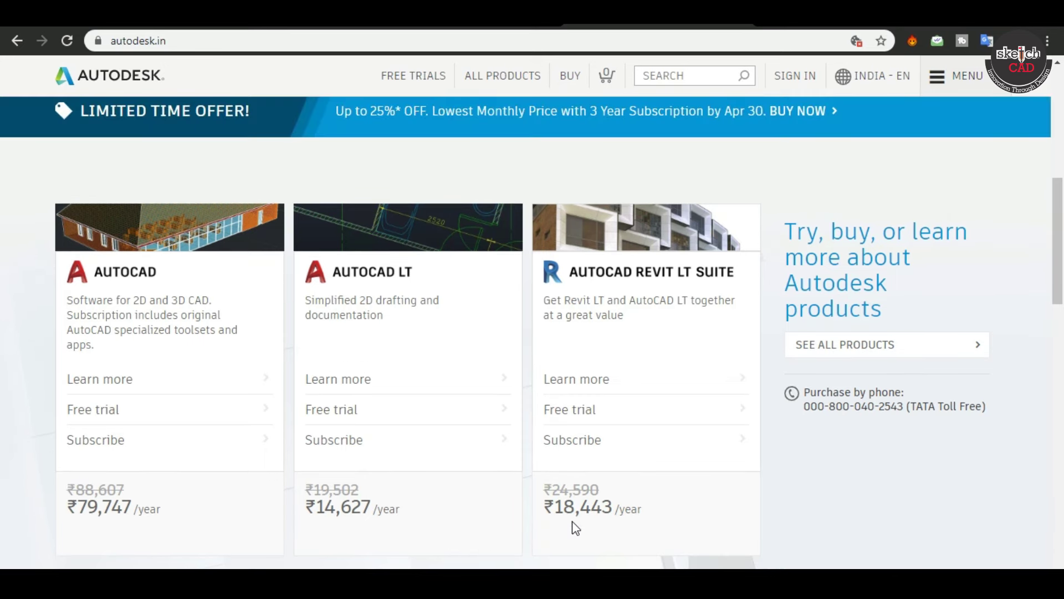
scroll(211, 326, "up", 5)
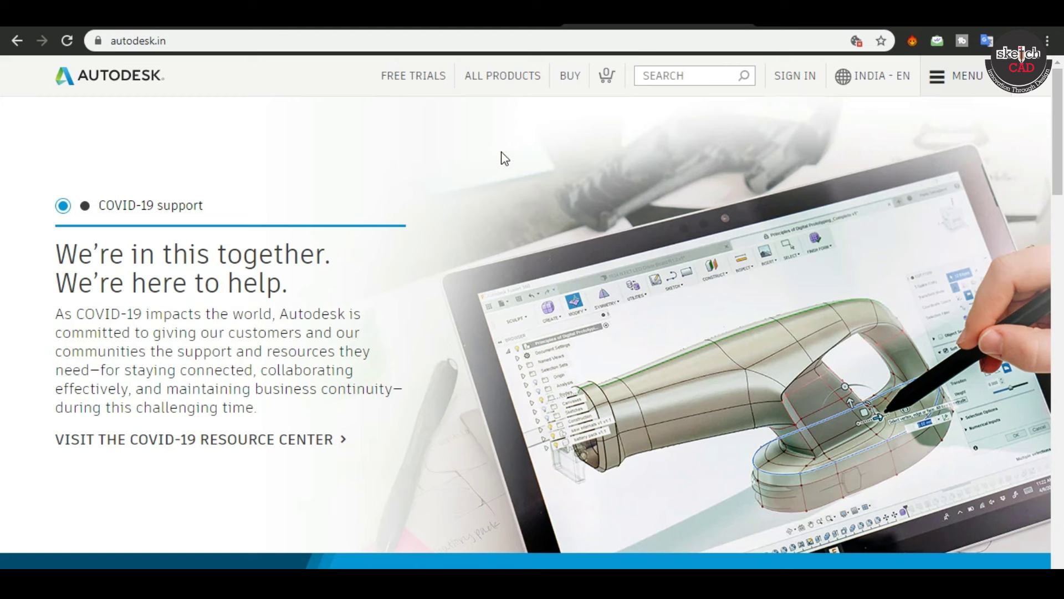
left_click(493, 86)
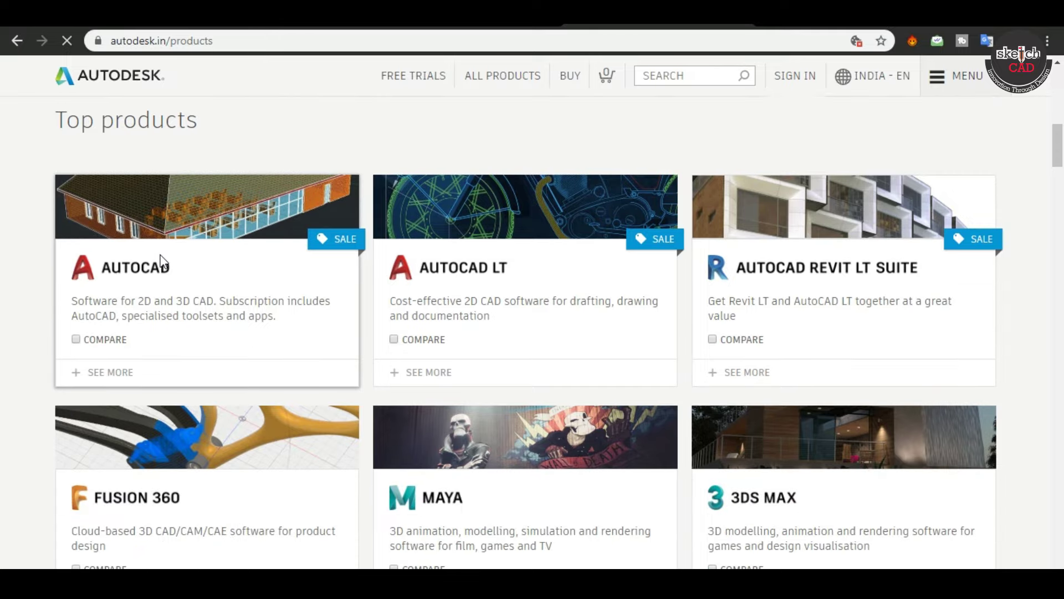
Start the free education benefits sign-up with Create Account
scroll(832, 305, "down", 2)
left_click(551, 318)
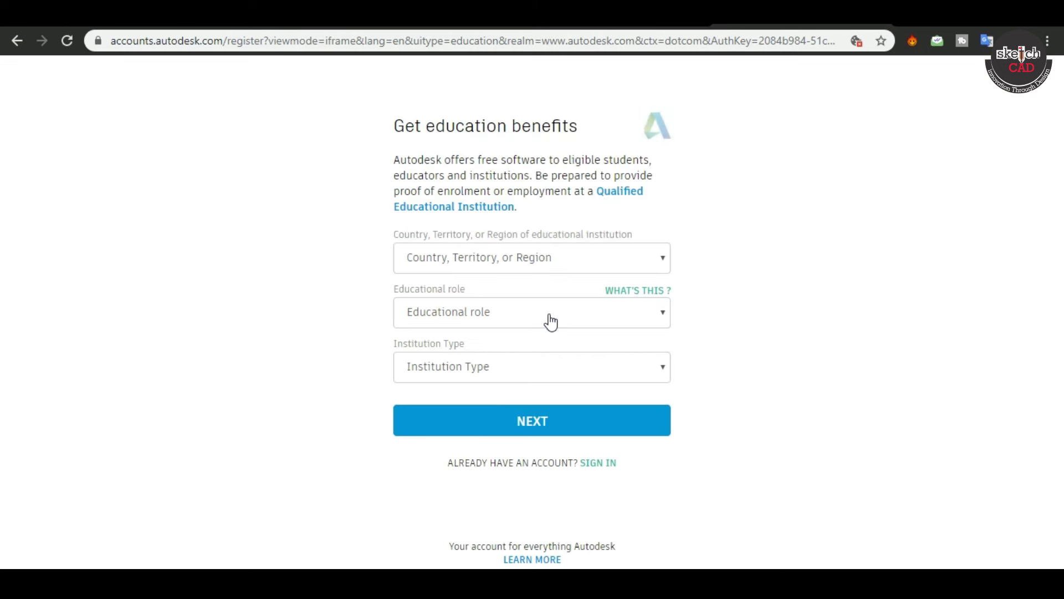
Set the education details to India, Student and University/Post-Secondary
left_click(461, 259)
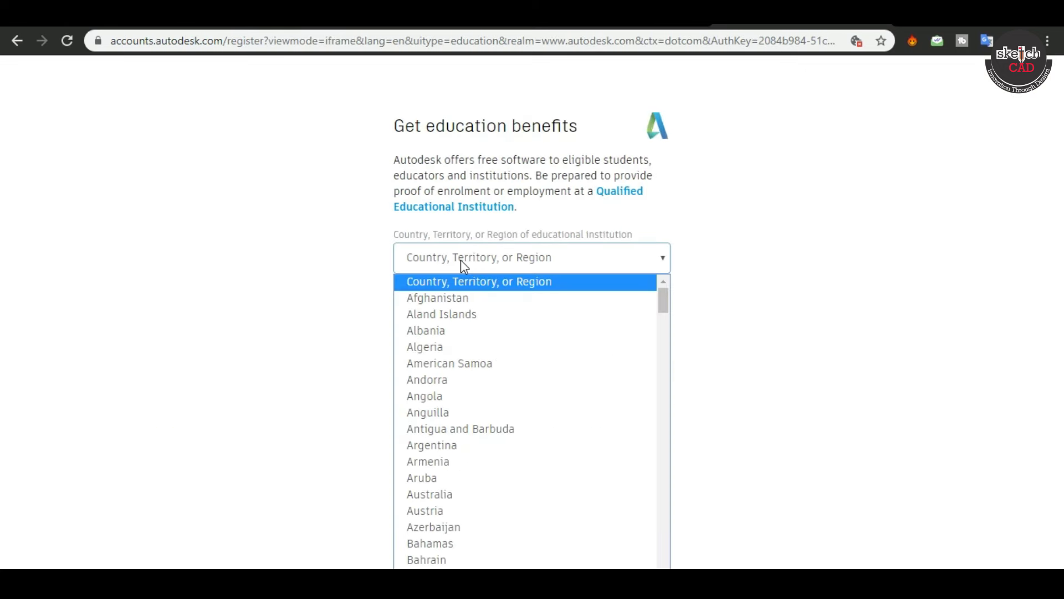
key("i")
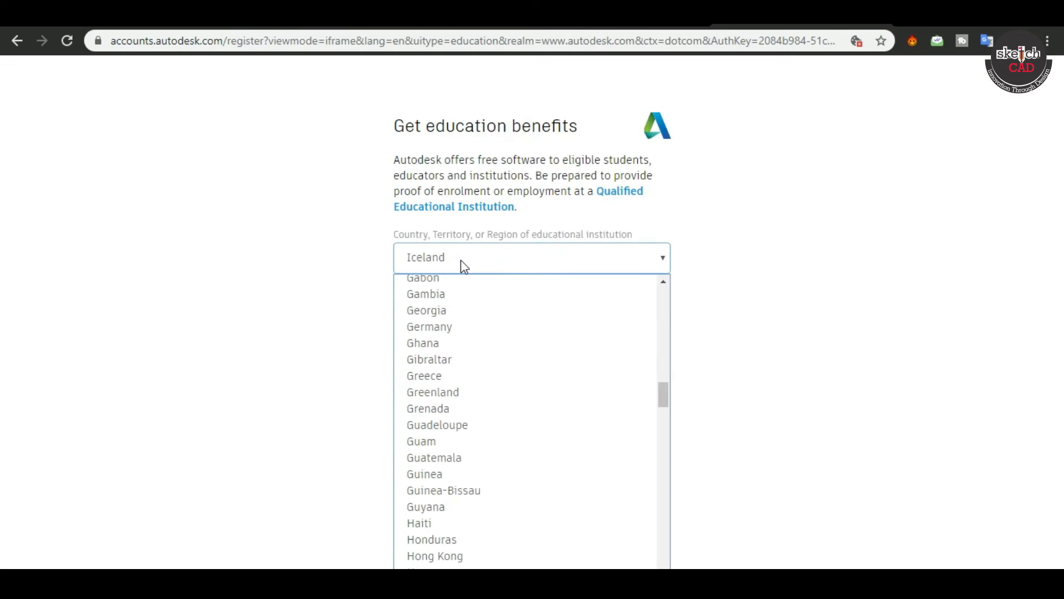
scroll(464, 428, "down", 3)
left_click(455, 446)
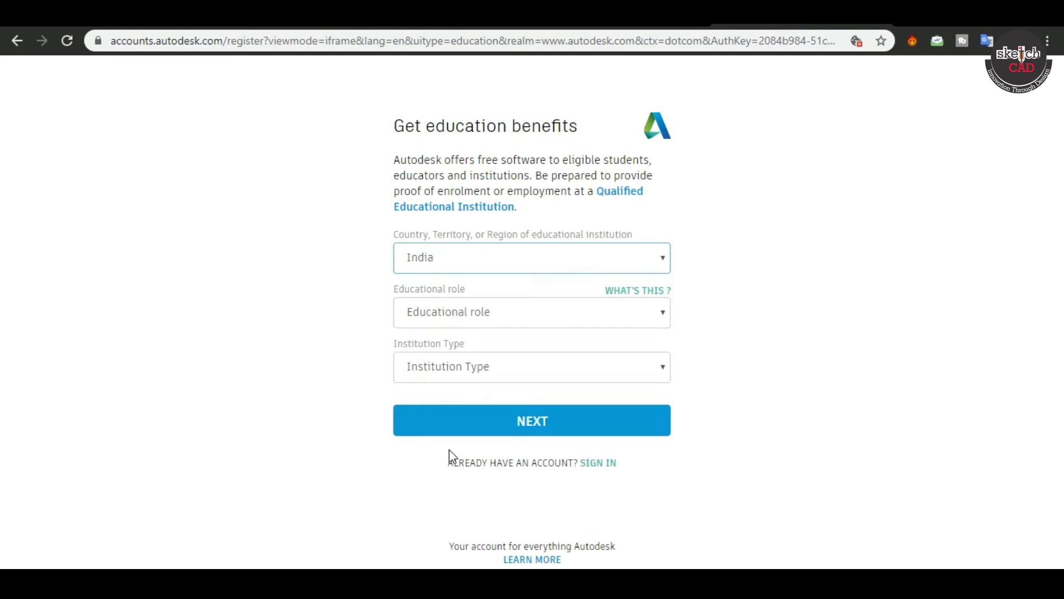
left_click(471, 316)
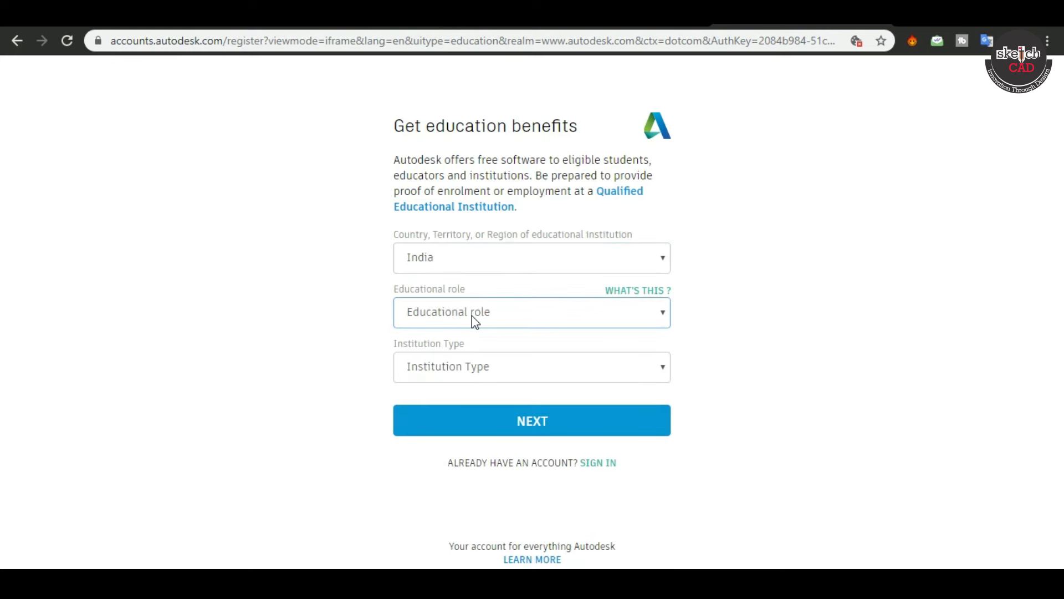
left_click(444, 322)
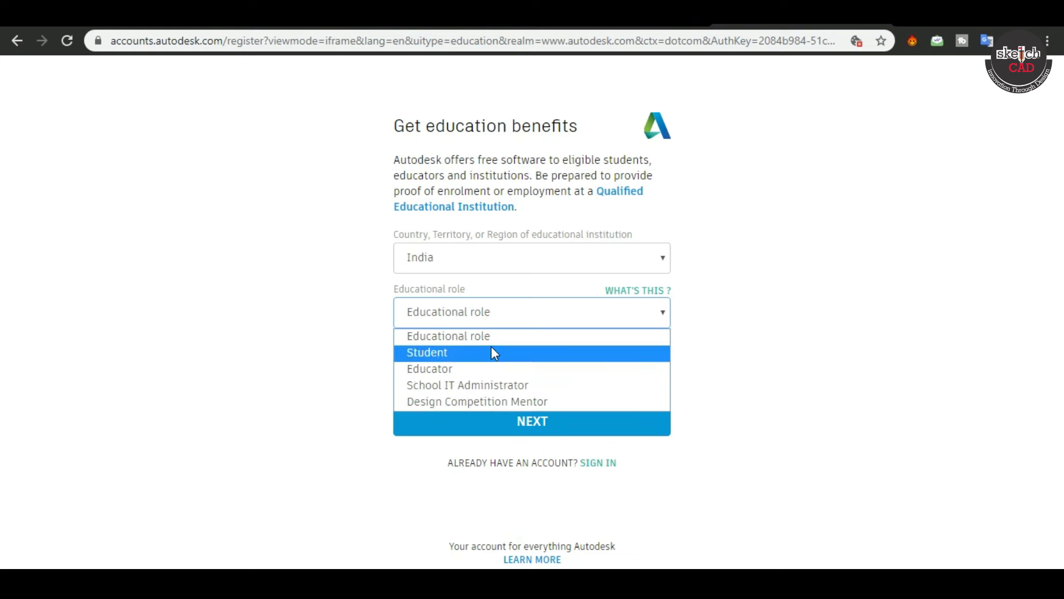
left_click(435, 354)
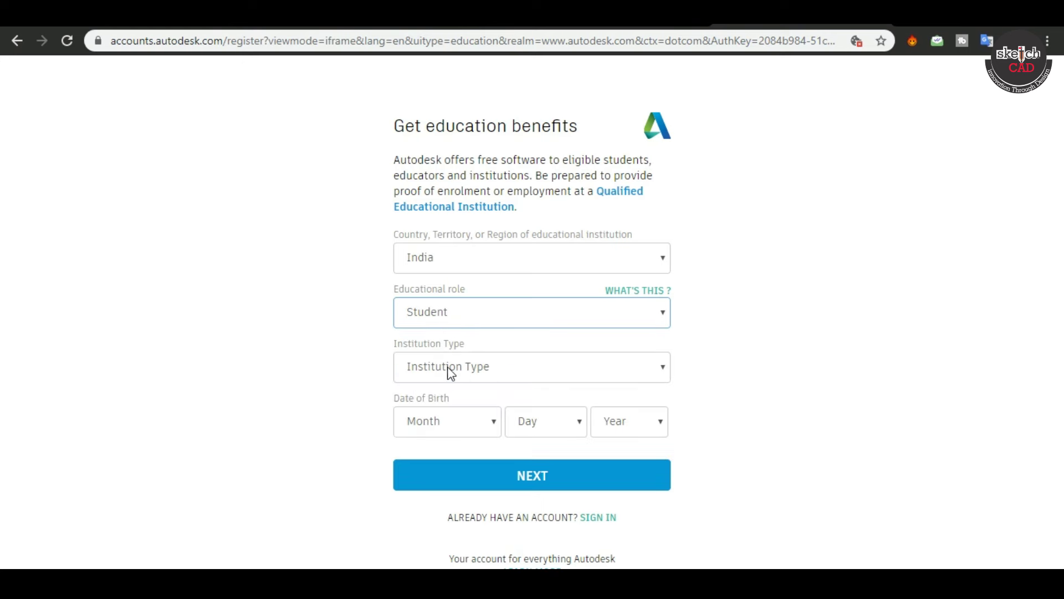
left_click(487, 368)
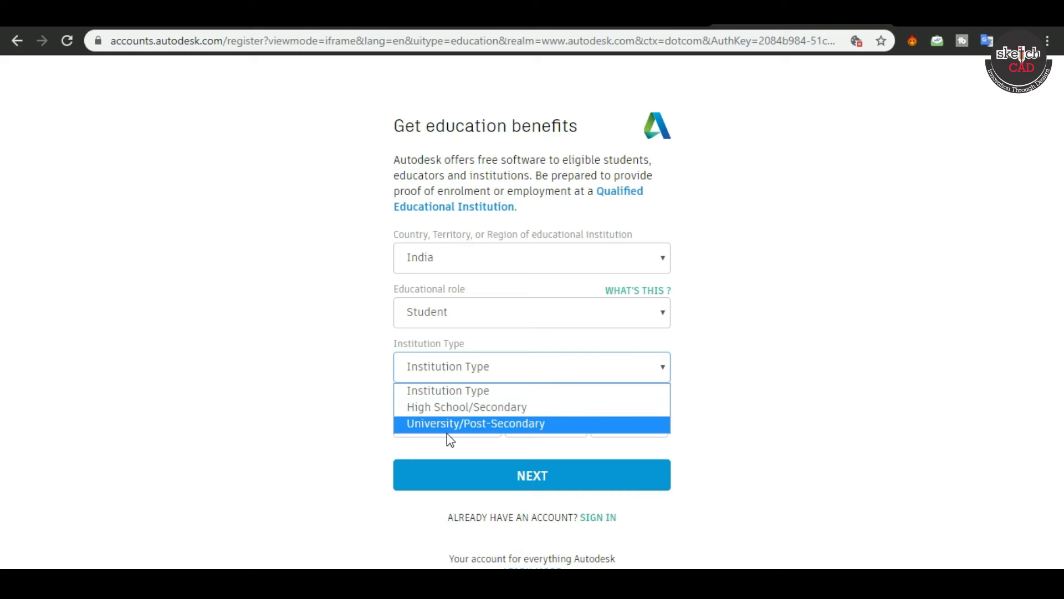
left_click(536, 427)
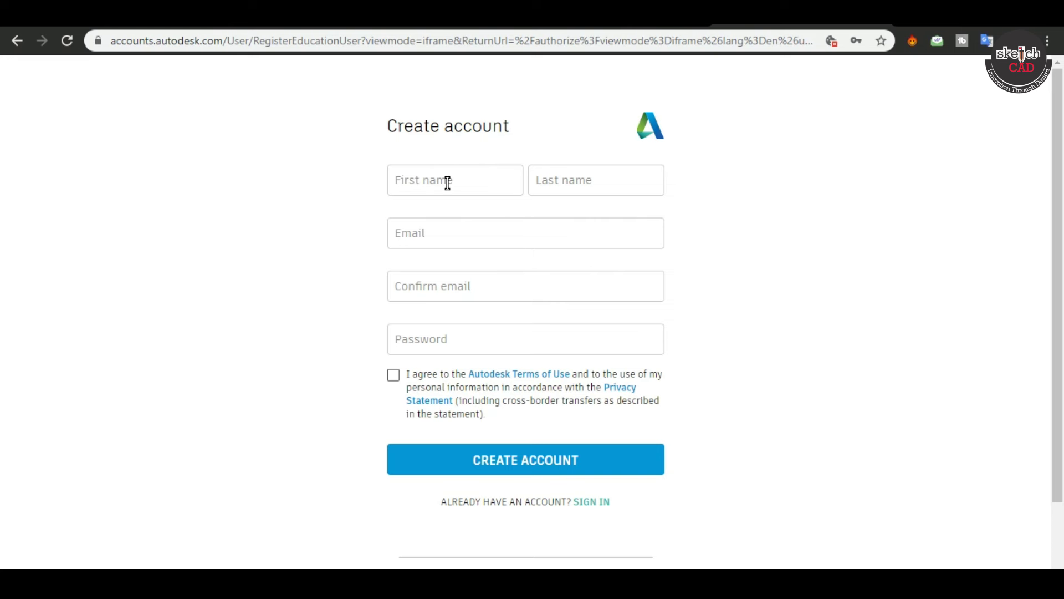
Enter the student's first and last name and the e-mail address in both e-mail fields
left_click(448, 183)
type("alex")
key("Tab")
type("v")
left_click(431, 233)
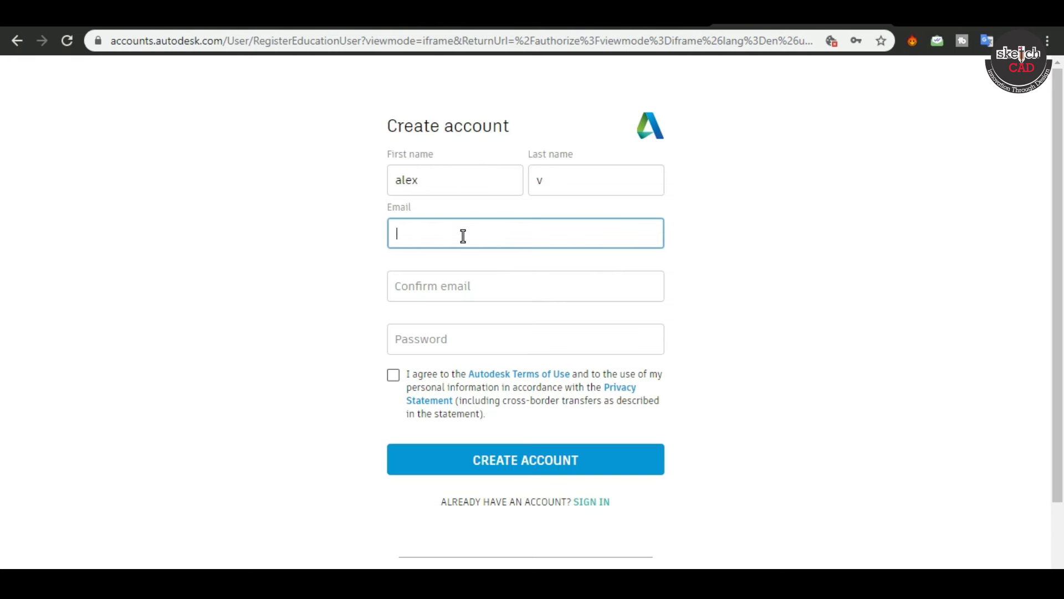
left_click(406, 286)
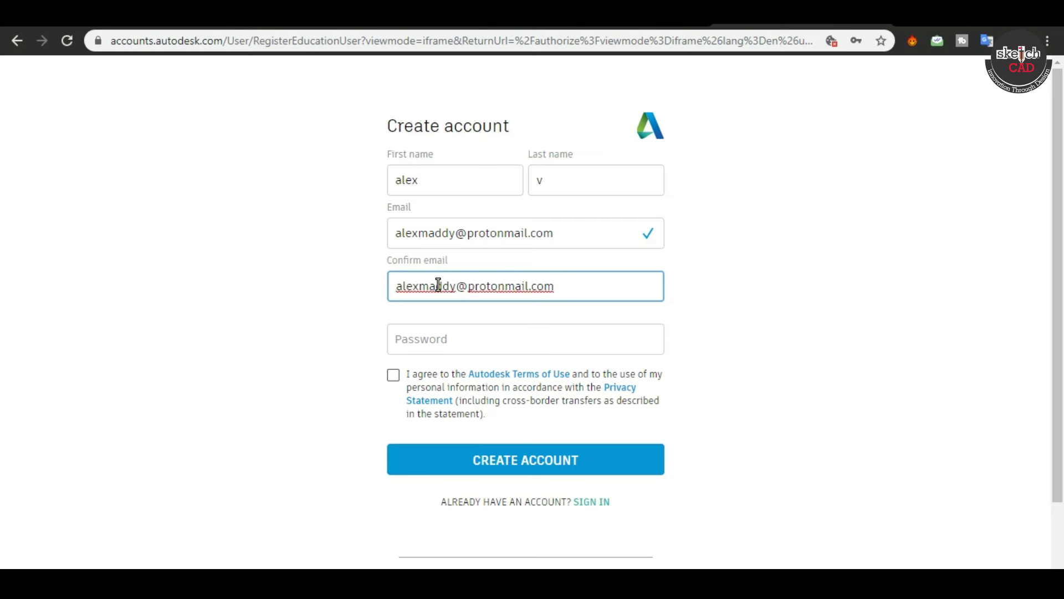
Enter the account password, accept the terms of use, and submit the account
left_click(501, 344)
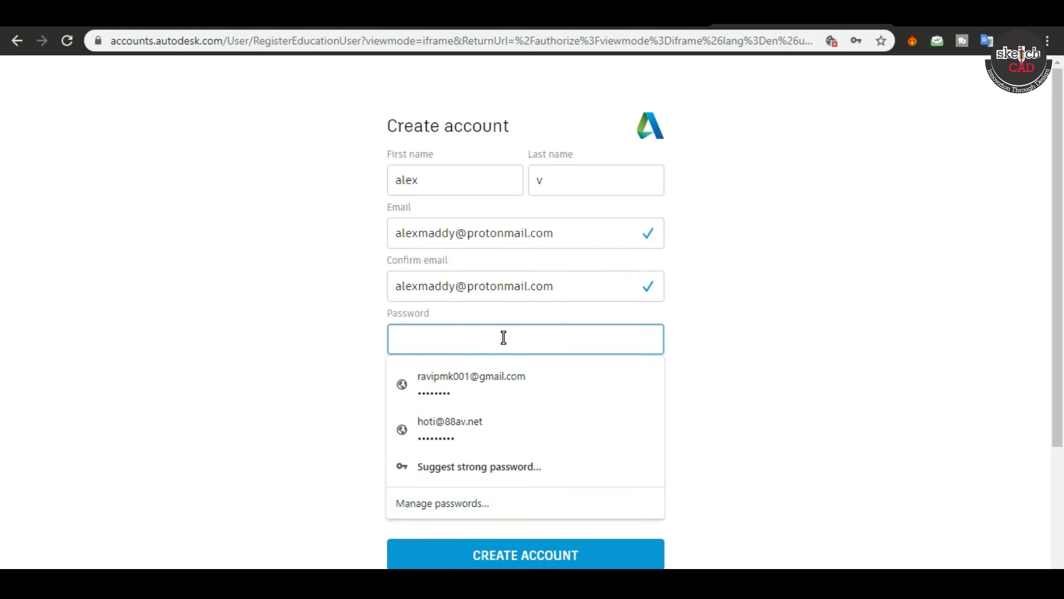
left_click(757, 336)
left_click(619, 327)
left_click(392, 422)
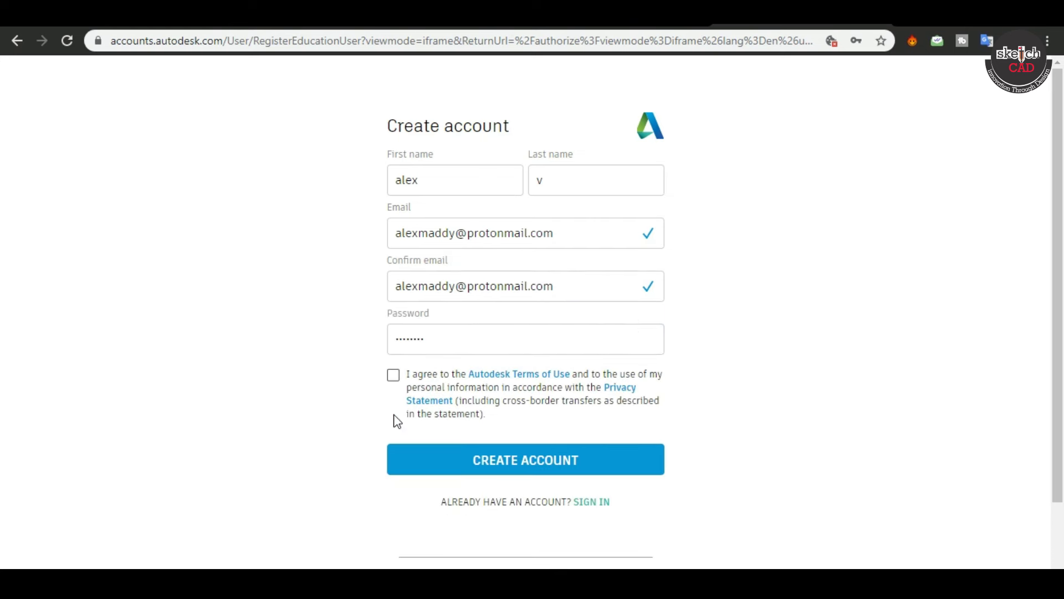
left_click(394, 378)
left_click(514, 465)
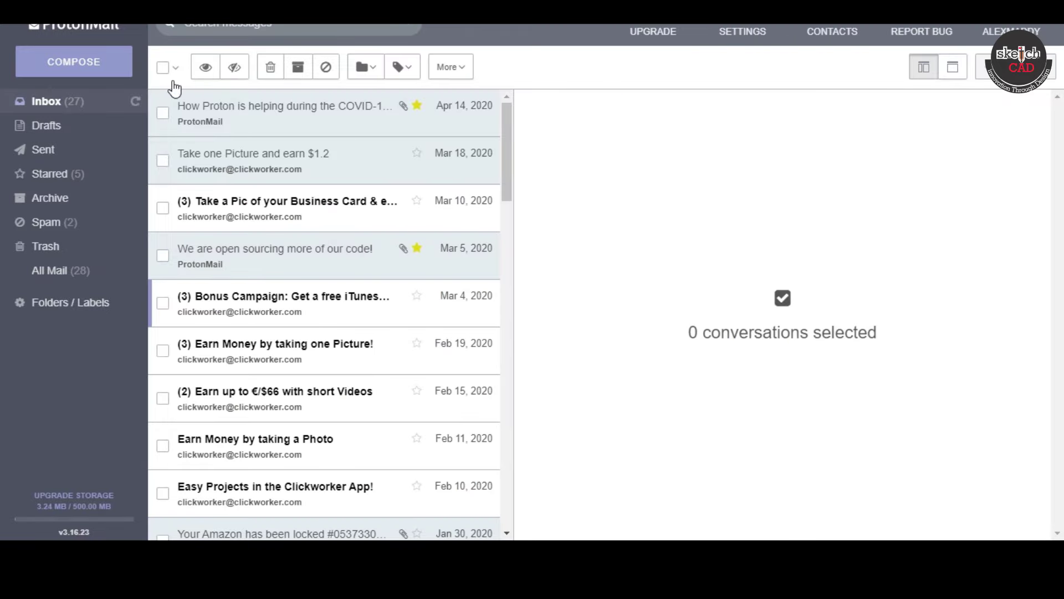
Open the Verify your Autodesk account e-mail in ProtonMail and confirm its verification link
left_click(83, 102)
left_click(250, 111)
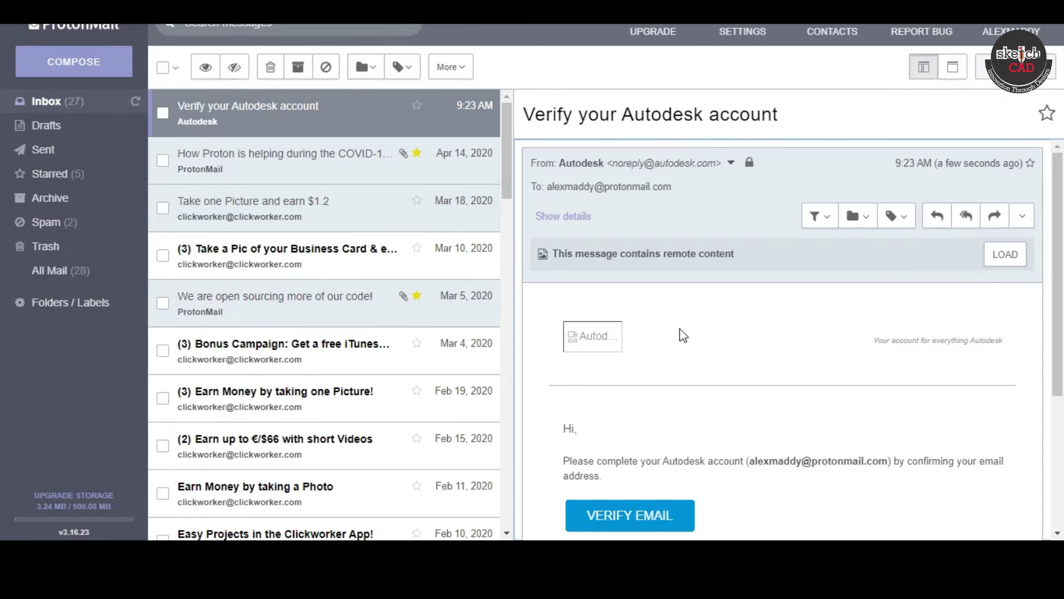
scroll(683, 335, "down", 3)
scroll(684, 336, "down", 2)
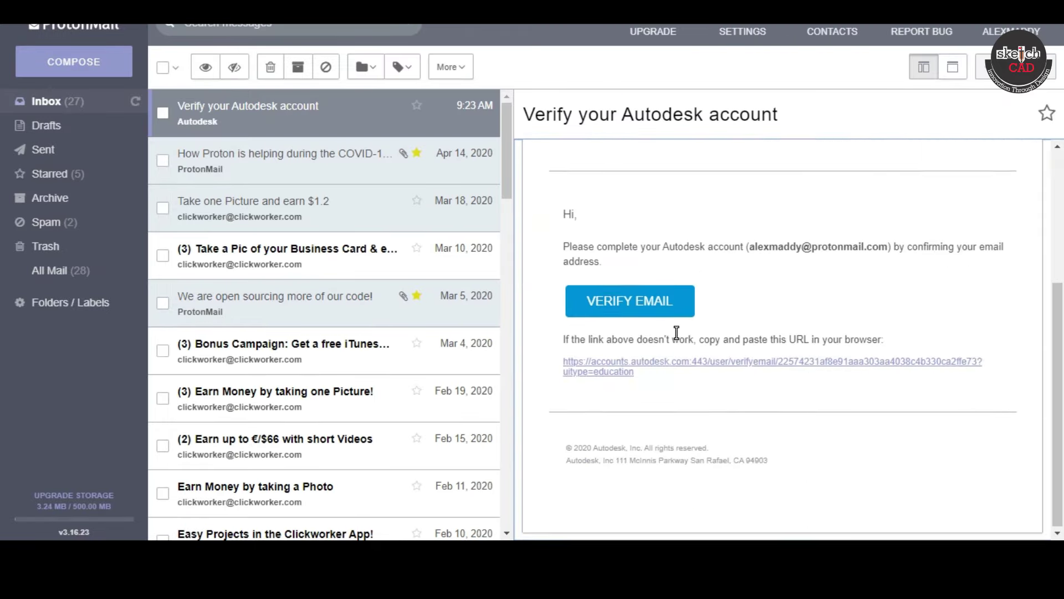
left_click(648, 307)
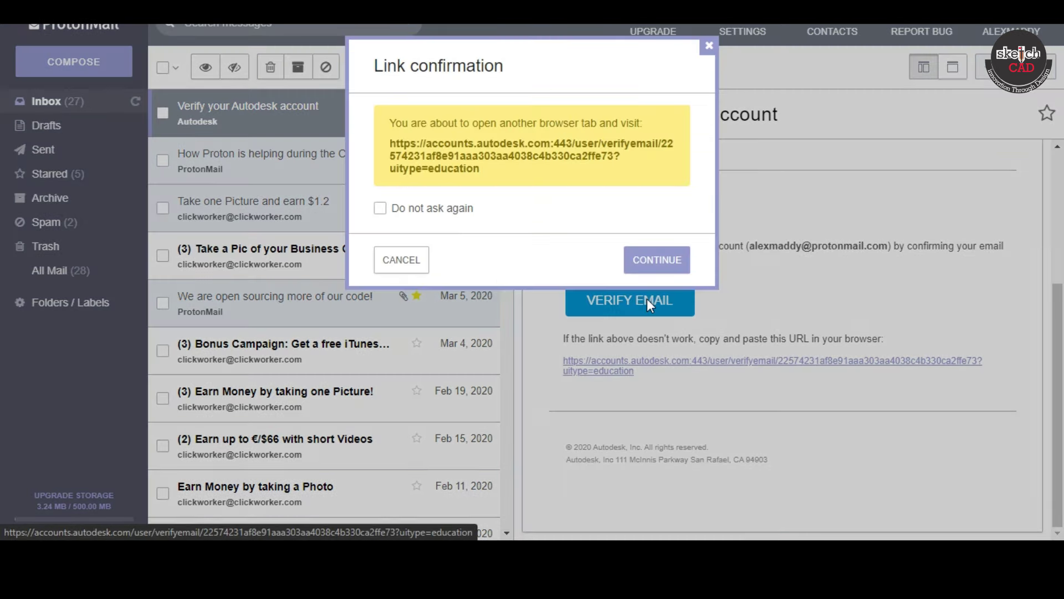
left_click(655, 262)
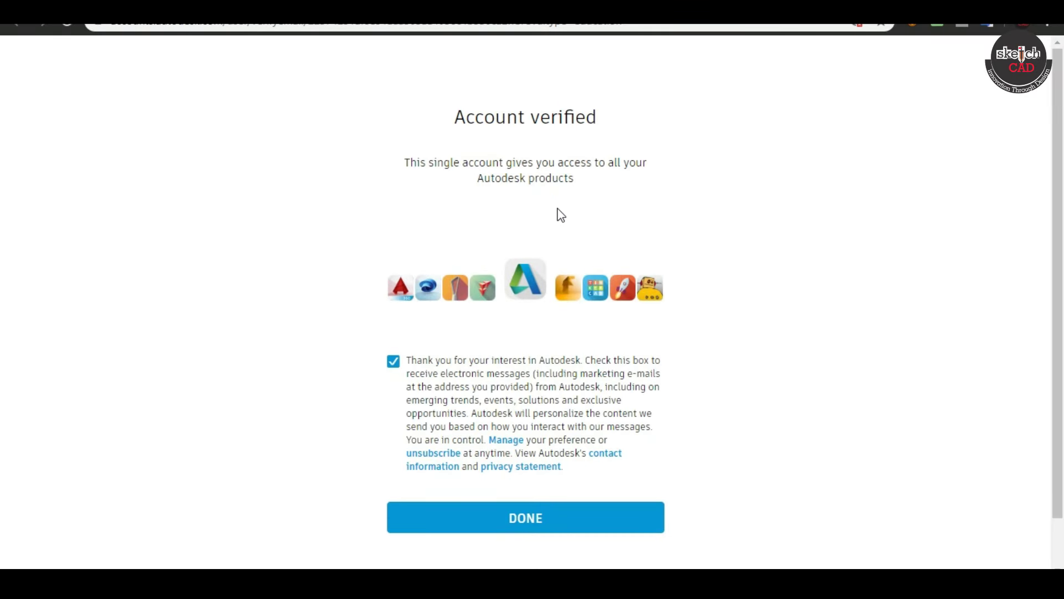
Continue from the verified page and pick Anna University as the educational institution
left_click(511, 517)
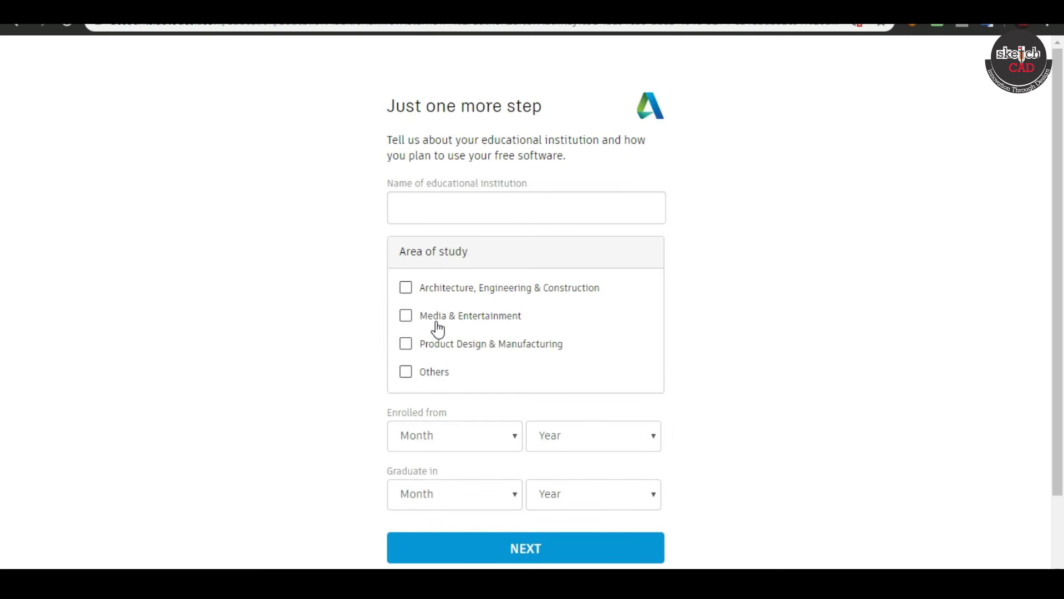
left_click(452, 204)
type("nna")
type(" u")
left_click(434, 236)
Set area of study to Architecture, Engineering & Construction and open the enrolment start month list
left_click(405, 288)
scroll(459, 420, "down", 1)
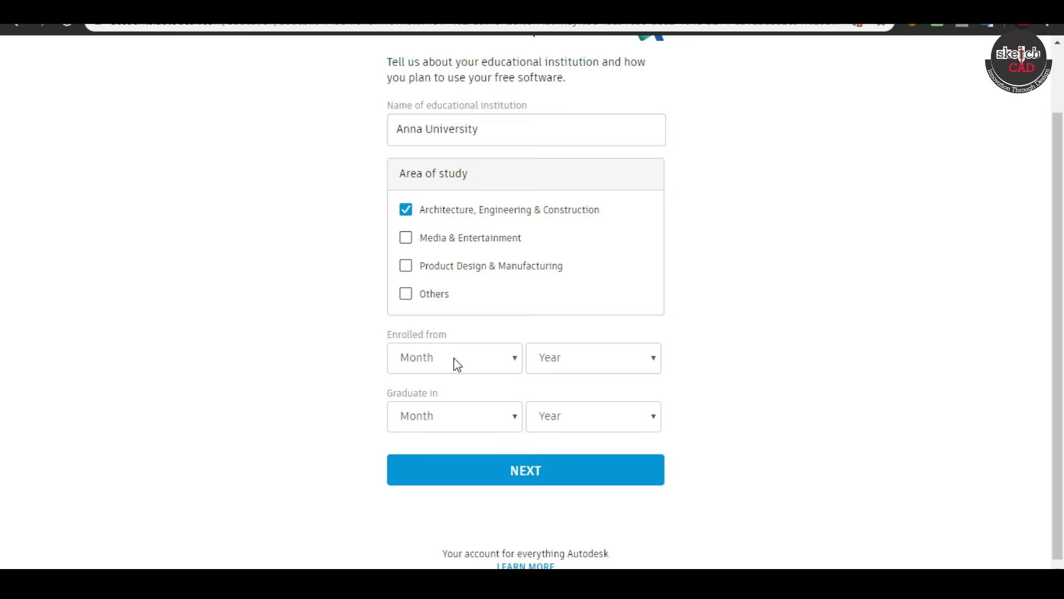
left_click(469, 360)
left_click(503, 370)
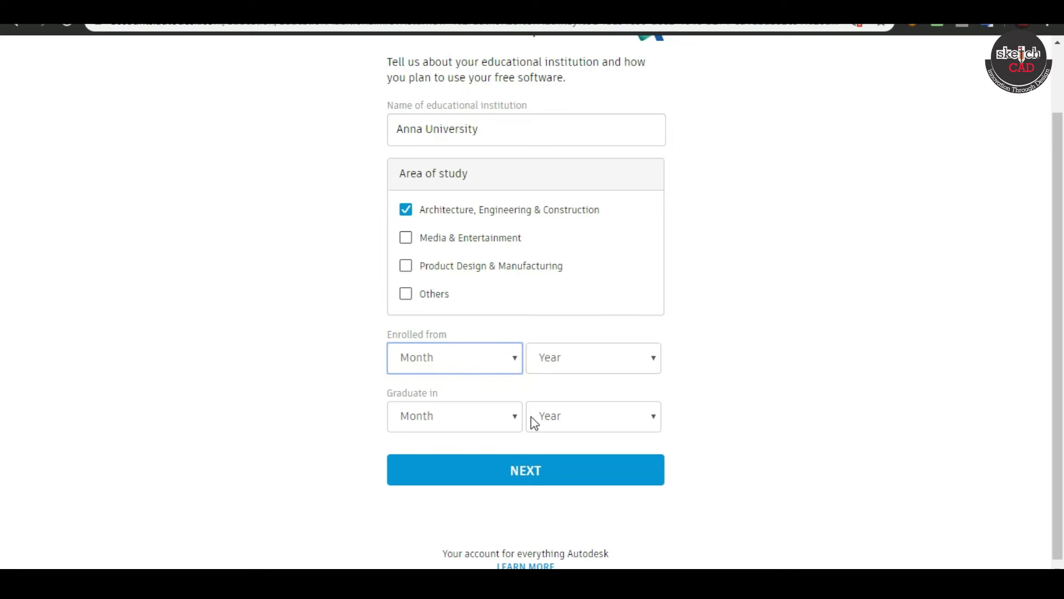
left_click(504, 363)
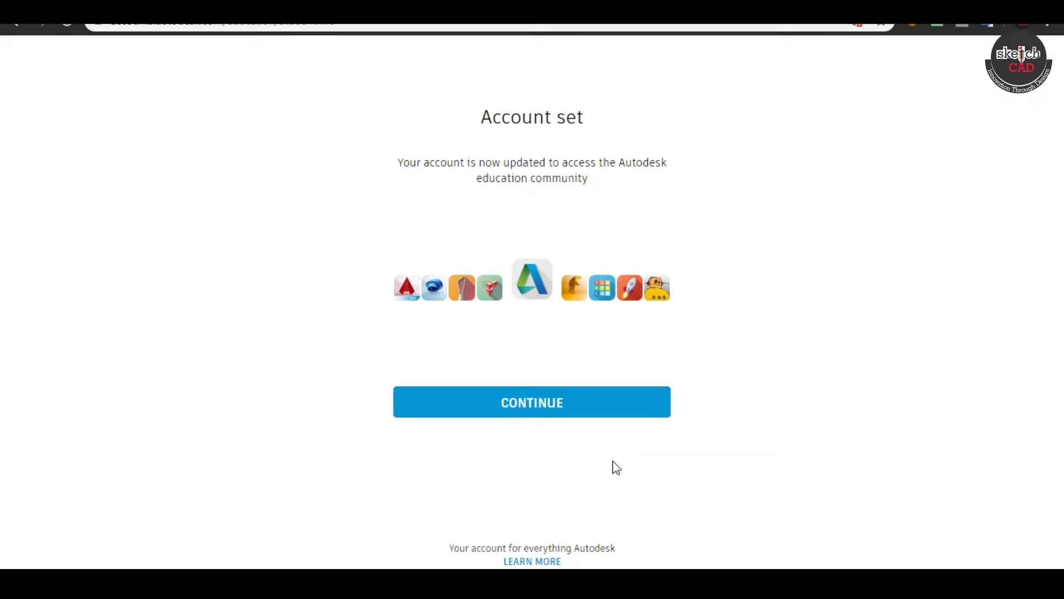
Continue from Account set to the AutoCAD education download page and look through it
left_click(542, 411)
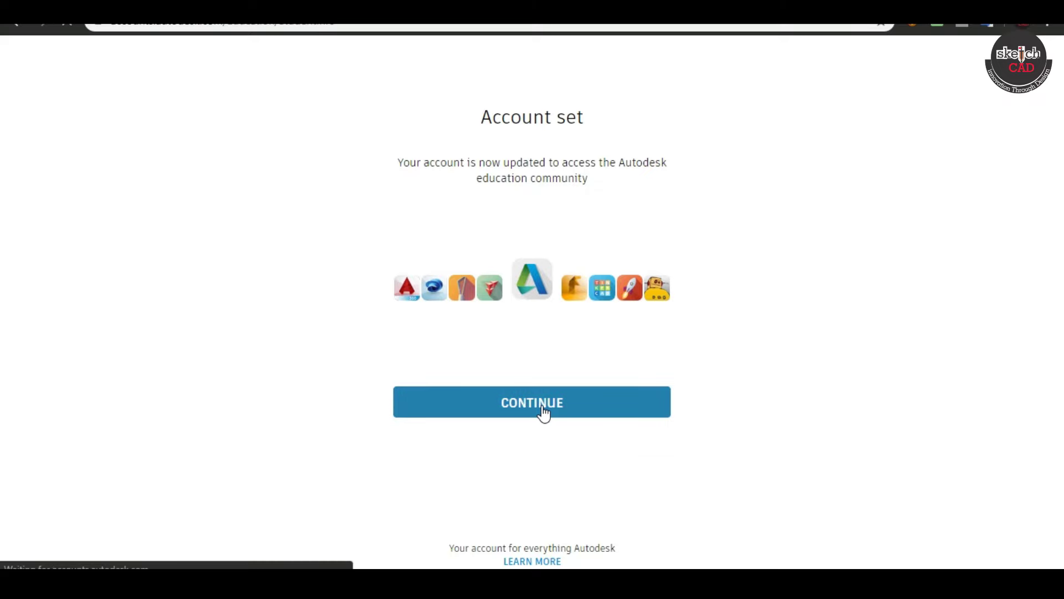
scroll(191, 400, "down", 3)
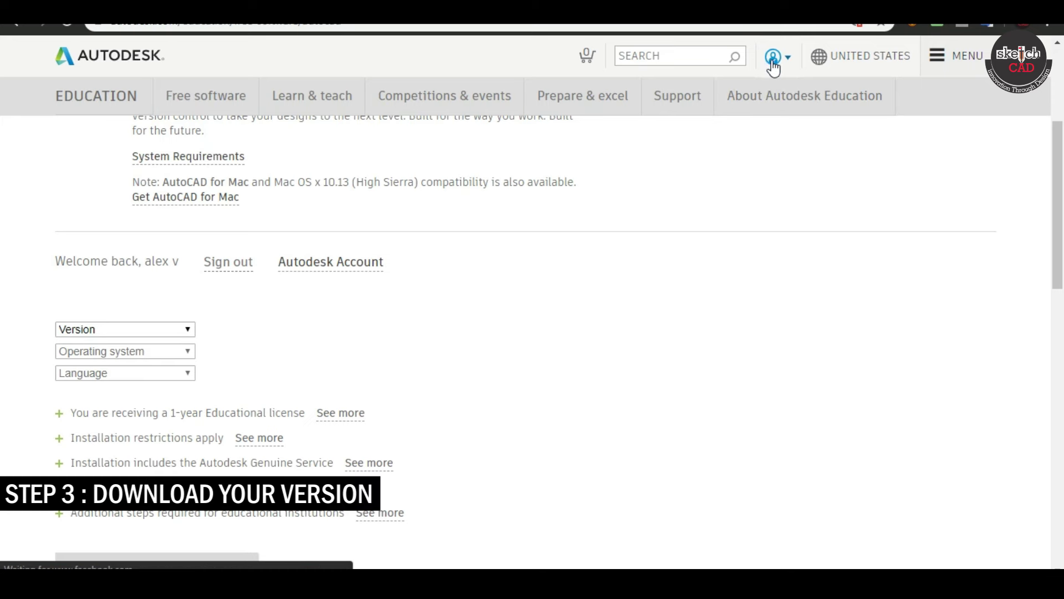
scroll(136, 349, "up", 1)
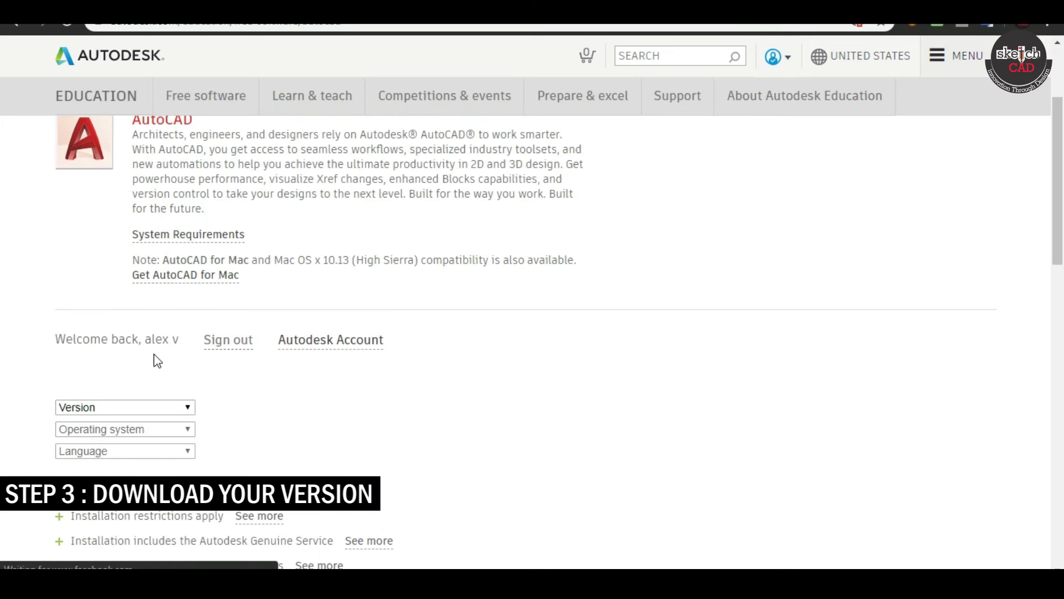
mouse_move(146, 341)
left_mouse_down()
mouse_move(176, 340)
mouse_move(247, 407)
left_mouse_up()
scroll(247, 407, "down", 1)
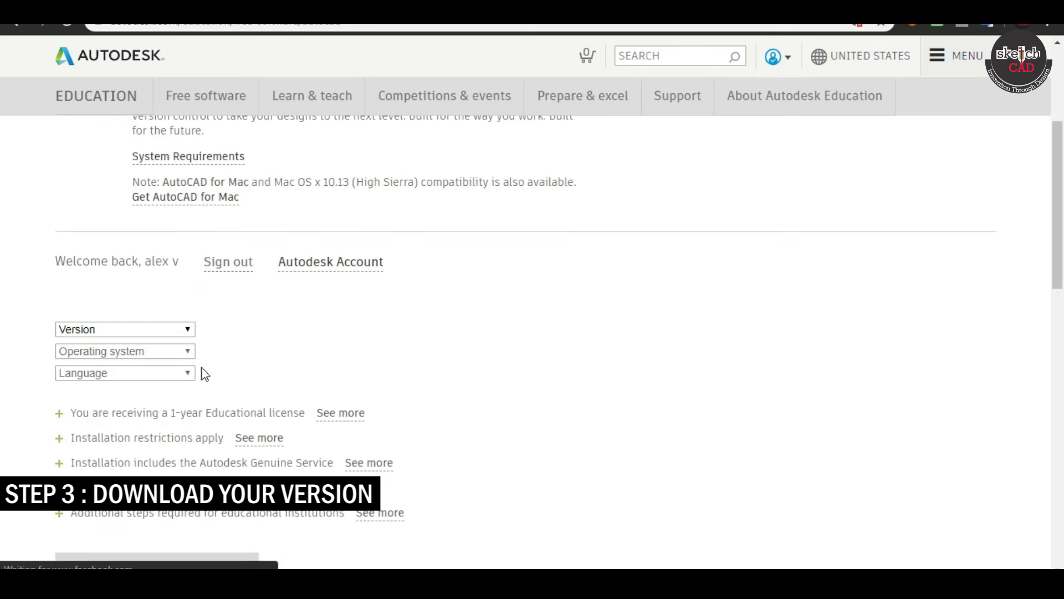
Choose AutoCAD 2020, Windows 64-bit and English for the download
left_click(187, 331)
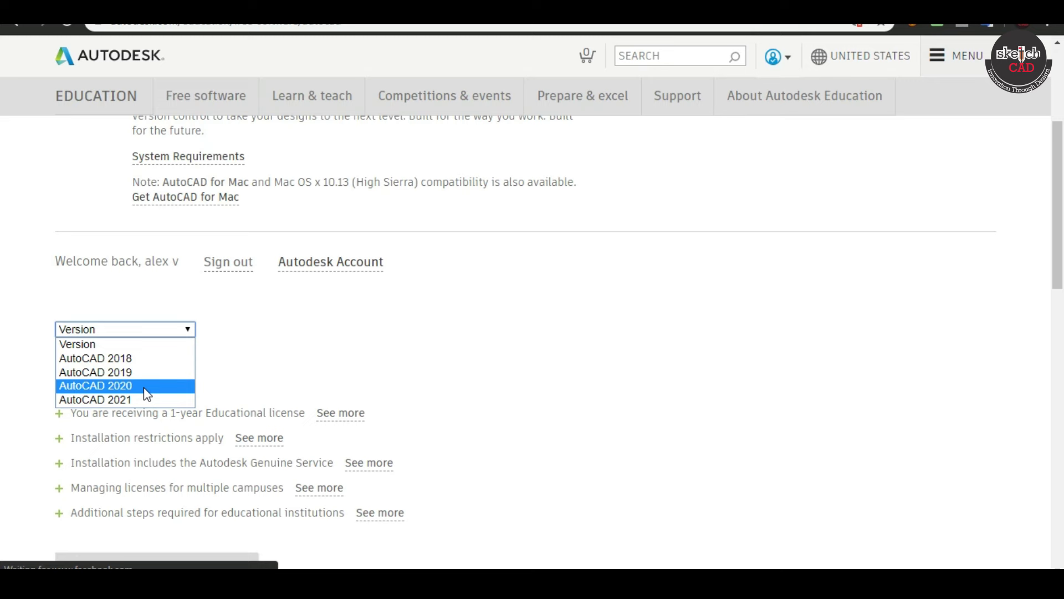
left_click(346, 360)
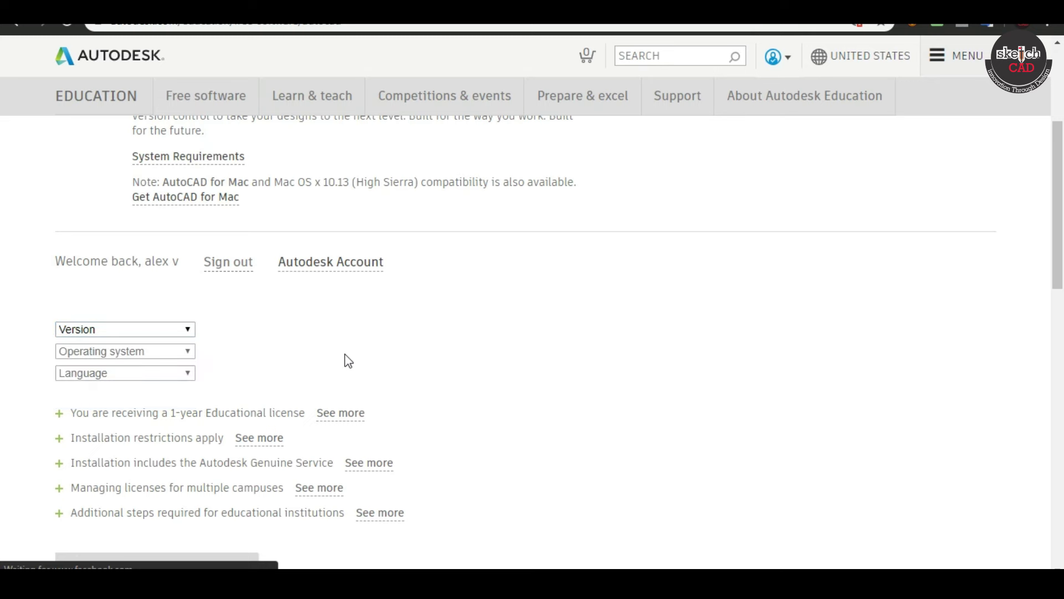
left_click(181, 336)
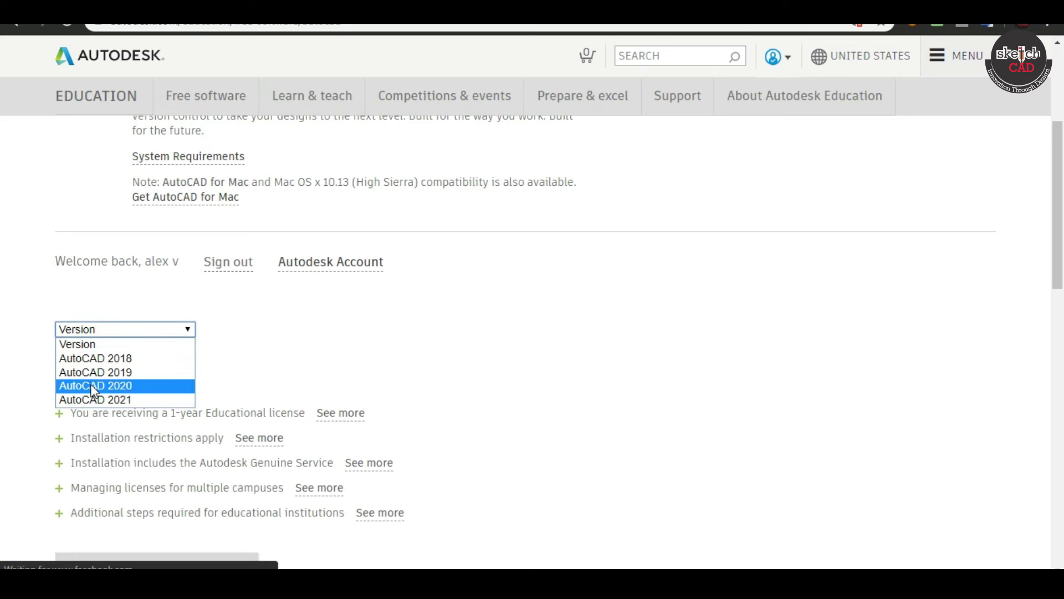
left_click(136, 386)
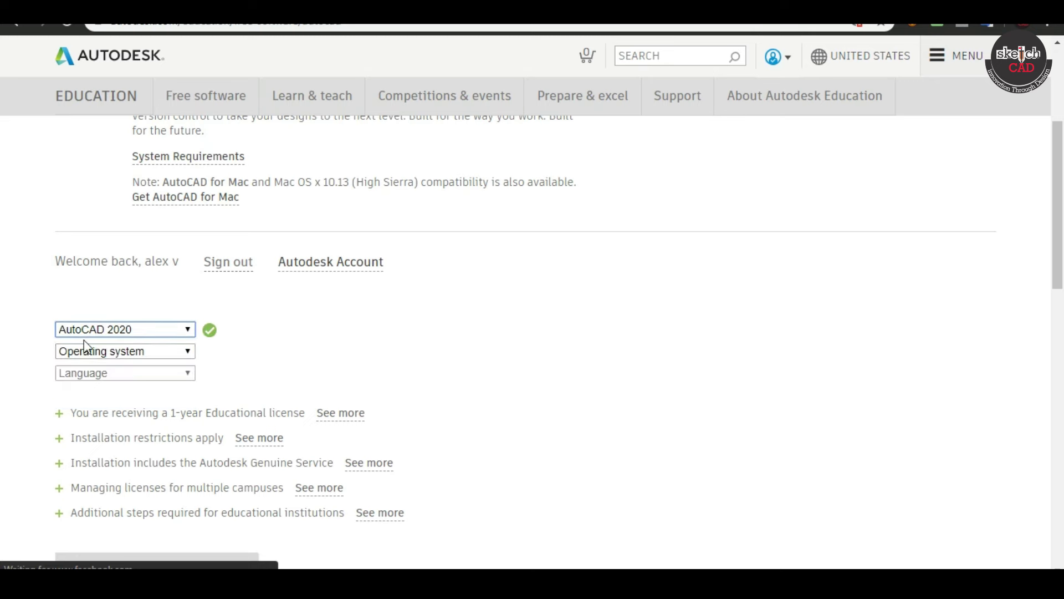
left_click(131, 355)
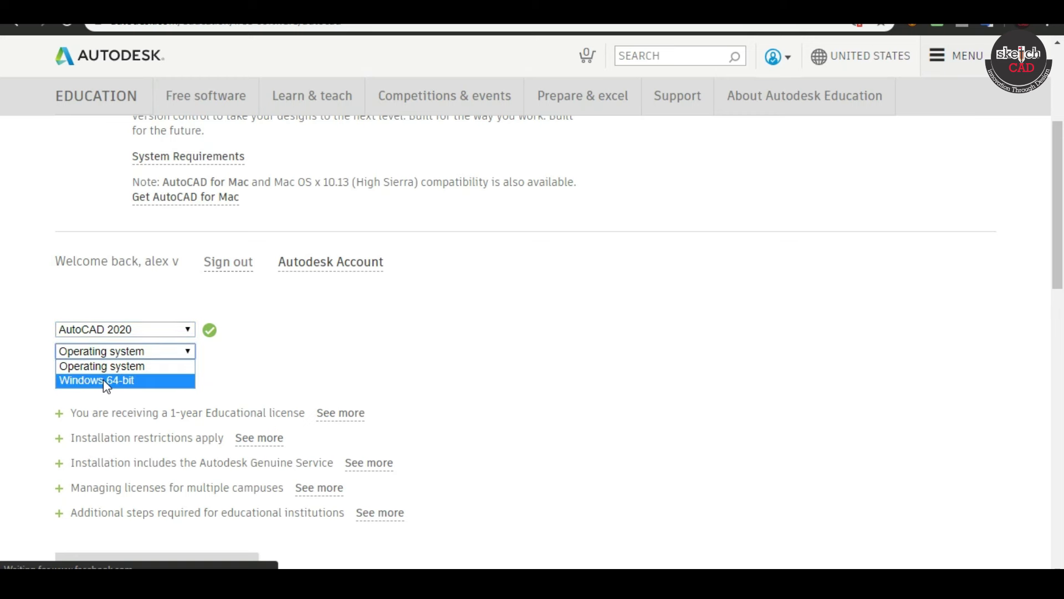
left_click(138, 381)
left_click(143, 376)
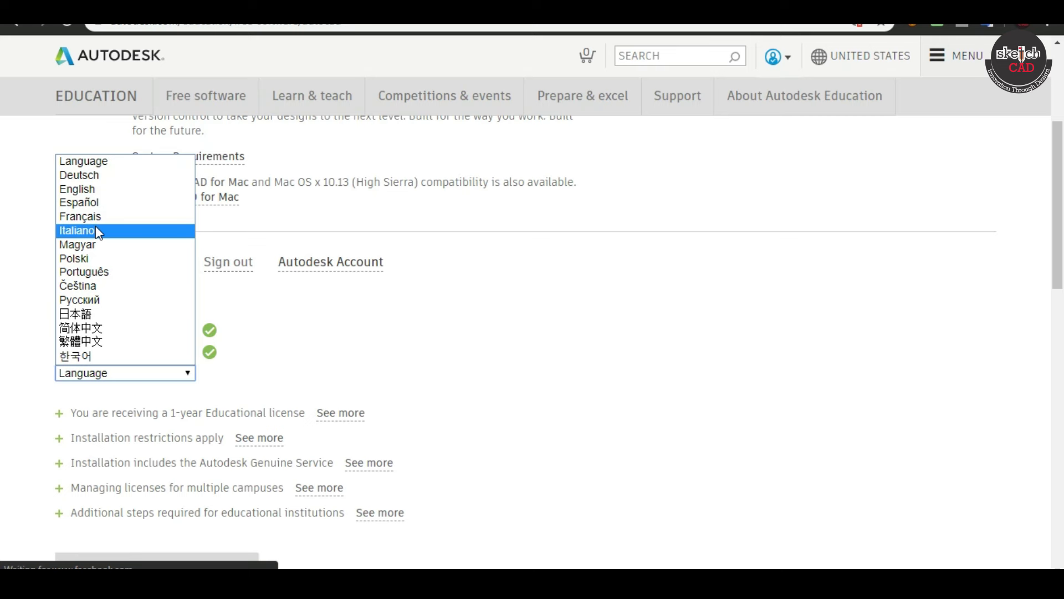
left_click(89, 189)
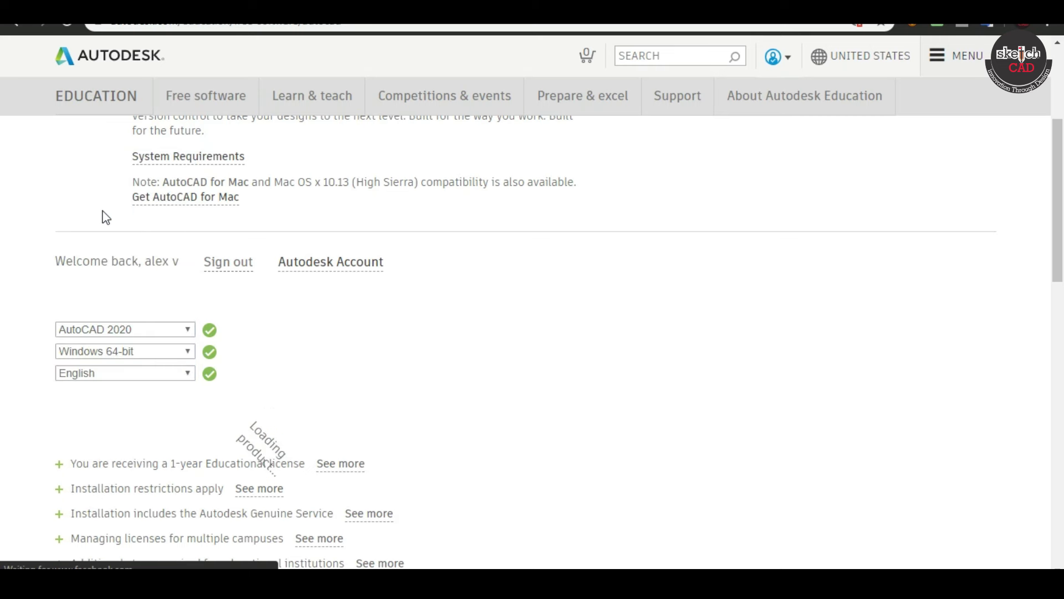
Highlight the licence serial number and the 3.55 GB file size to review them
scroll(373, 339, "down", 3)
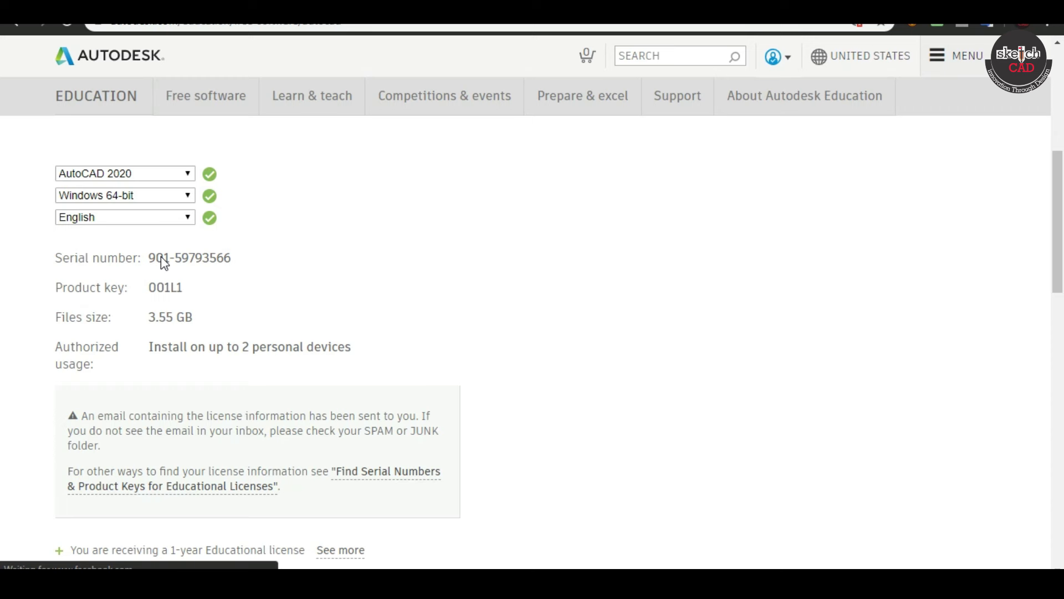
left_click_drag(156, 261, 244, 256)
left_click(222, 293)
left_click_drag(149, 319, 176, 317)
left_click(197, 314)
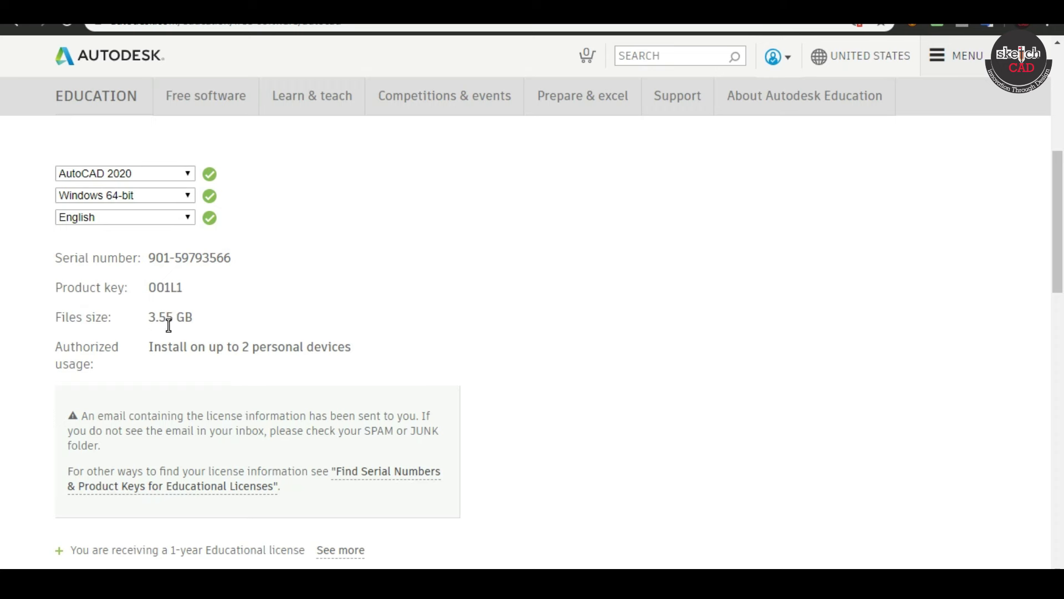
Scroll down the licence page to the INSTALL NOW button
scroll(200, 318, "down", 2)
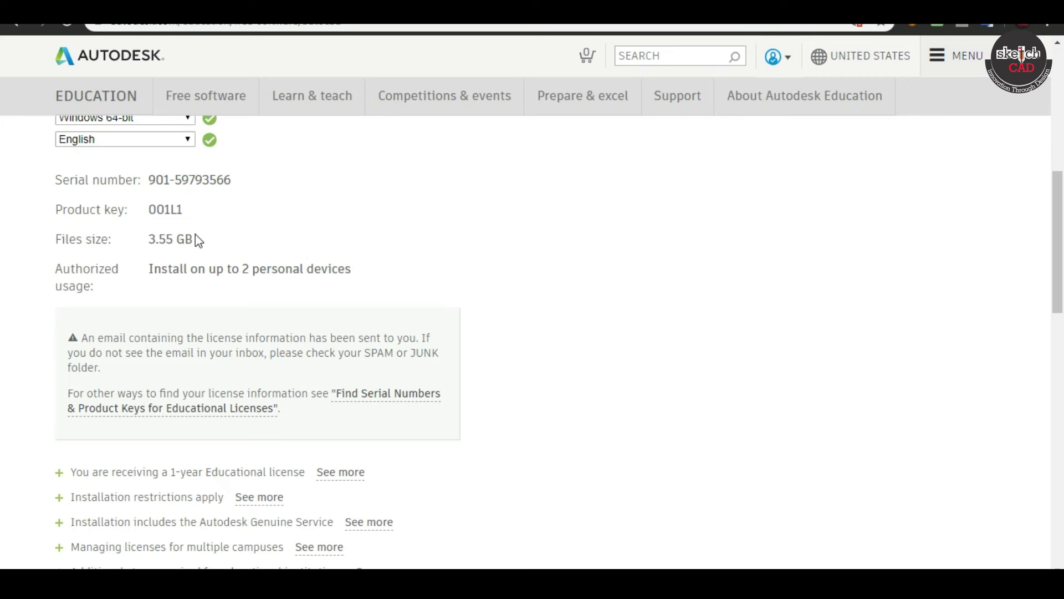
scroll(24, 235, "up", 4)
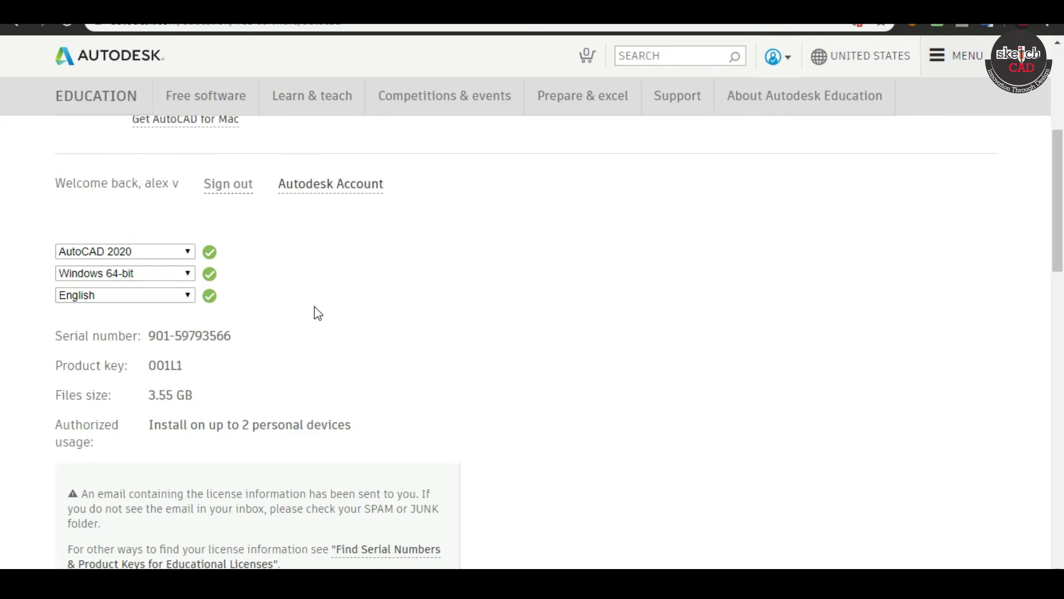
scroll(195, 371, "down", 2)
scroll(195, 368, "down", 2)
scroll(195, 353, "down", 5)
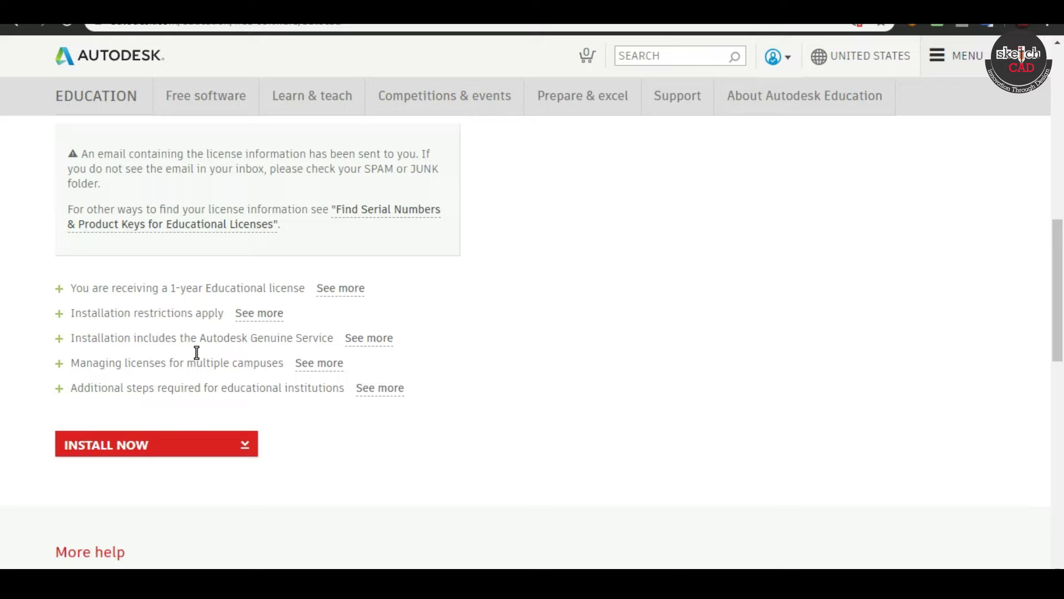
scroll(152, 357, "down", 3)
scroll(285, 347, "up", 4)
scroll(153, 376, "down", 4)
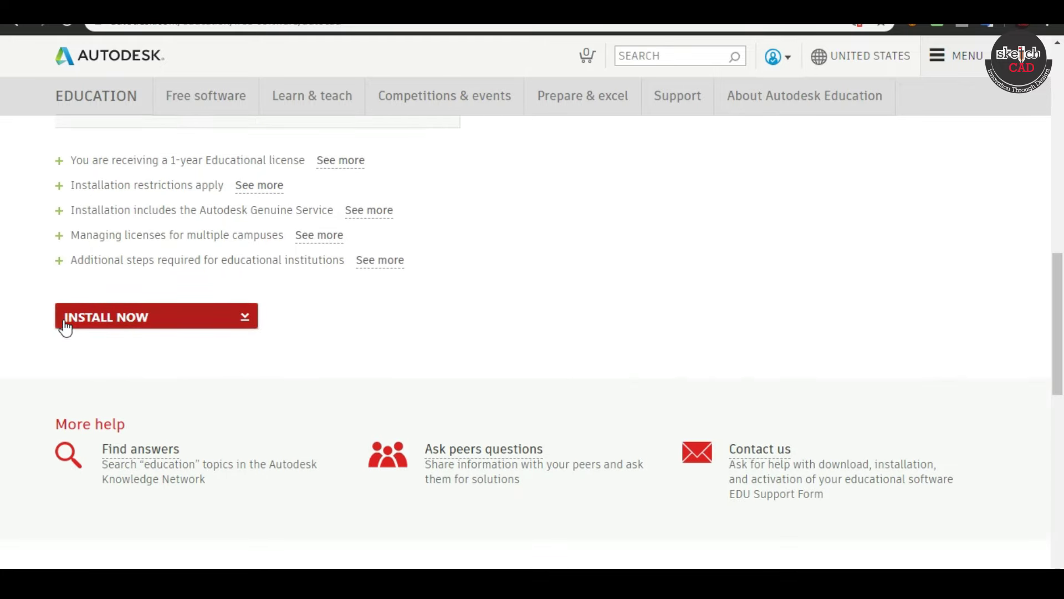
Choose browser download for the AutoCAD 2020 installer from the INSTALL NOW list
left_click(243, 316)
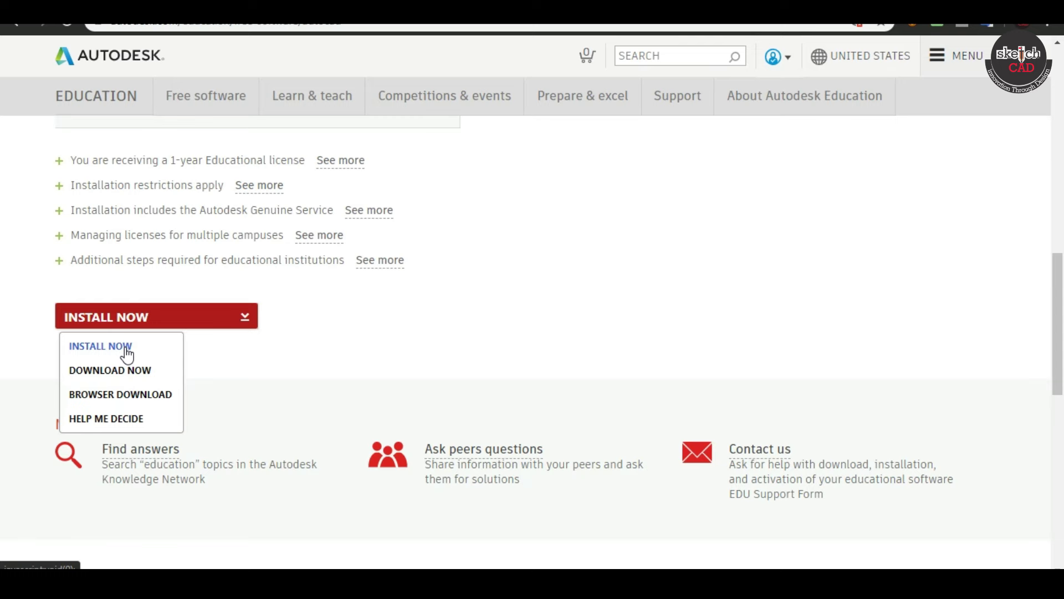
left_click(163, 394)
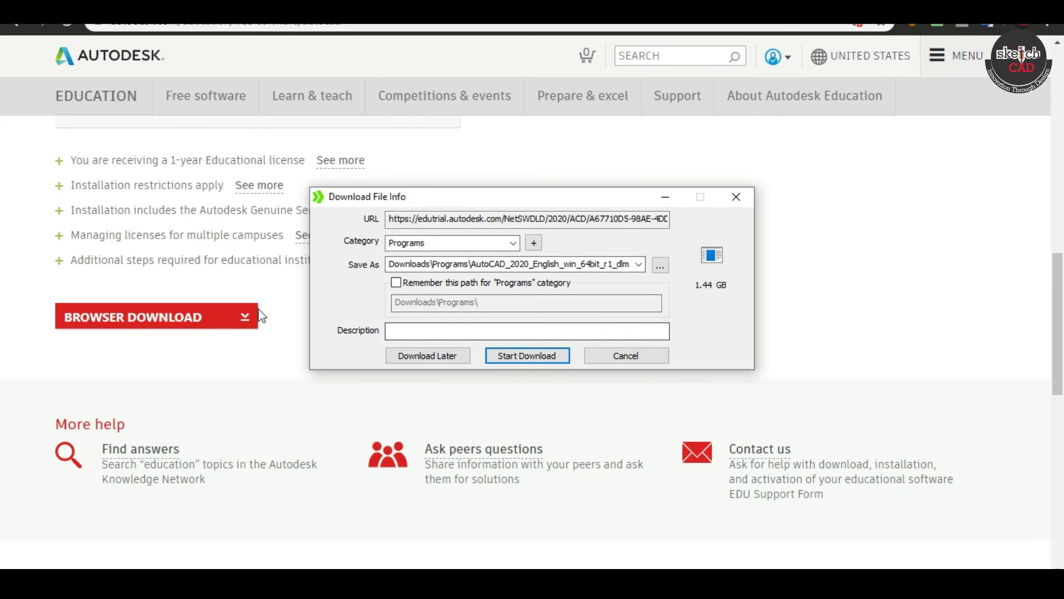
Start the 1.447 GB AutoCAD 2020 English 64-bit download in Internet Download Manager, then pause it at 0.35%
scroll(261, 333, "up", 3)
scroll(252, 341, "up", 6)
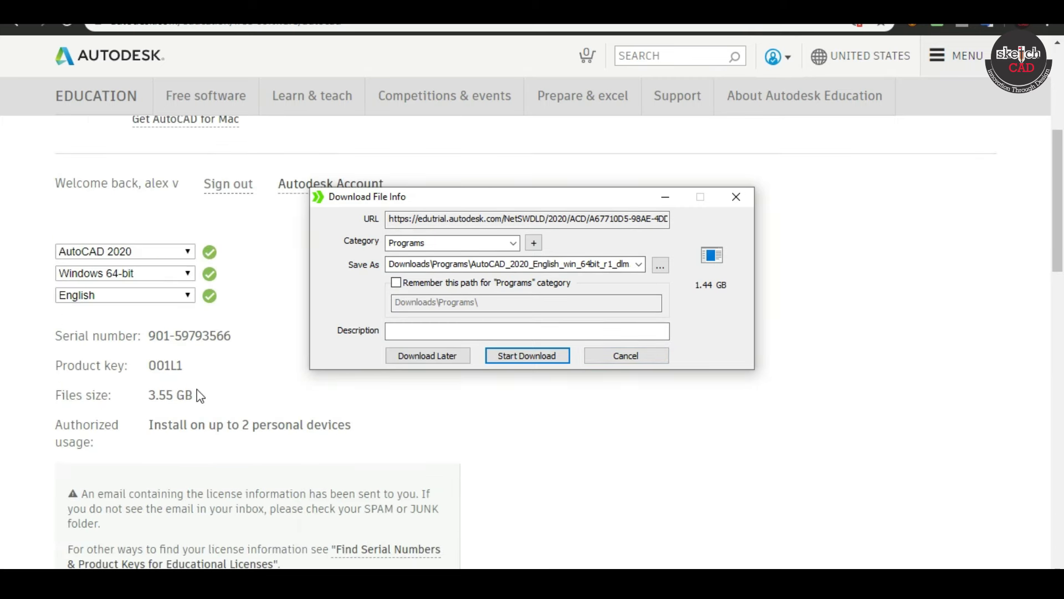
scroll(271, 360, "down", 3)
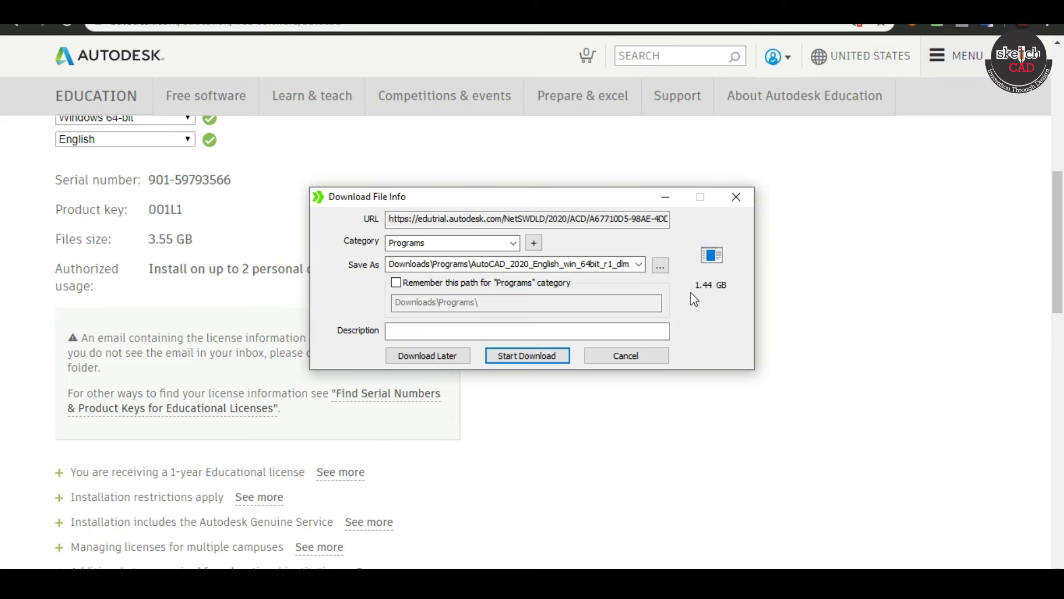
left_click(520, 358)
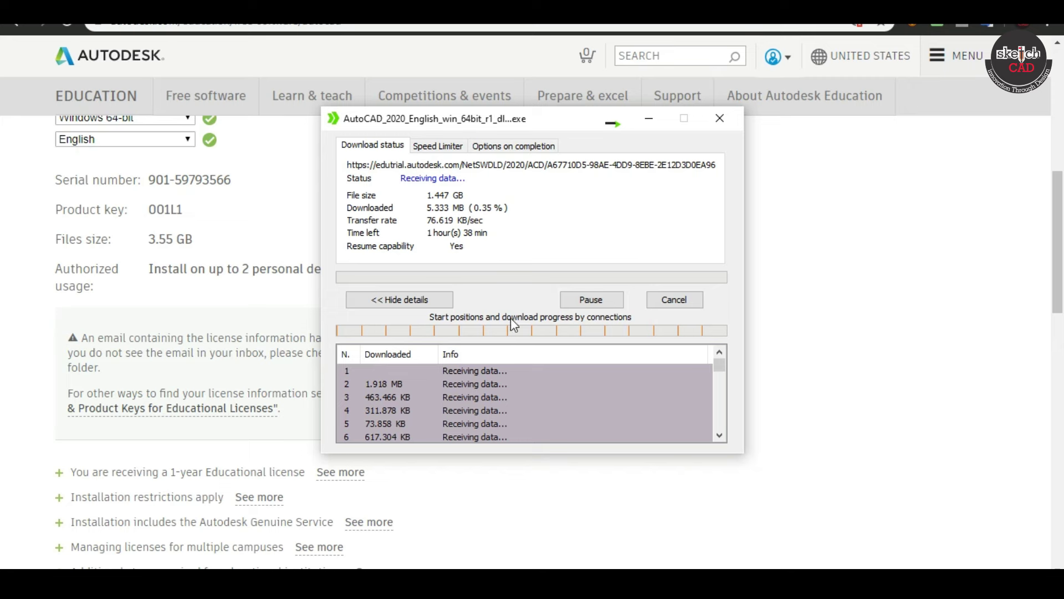
left_click(592, 299)
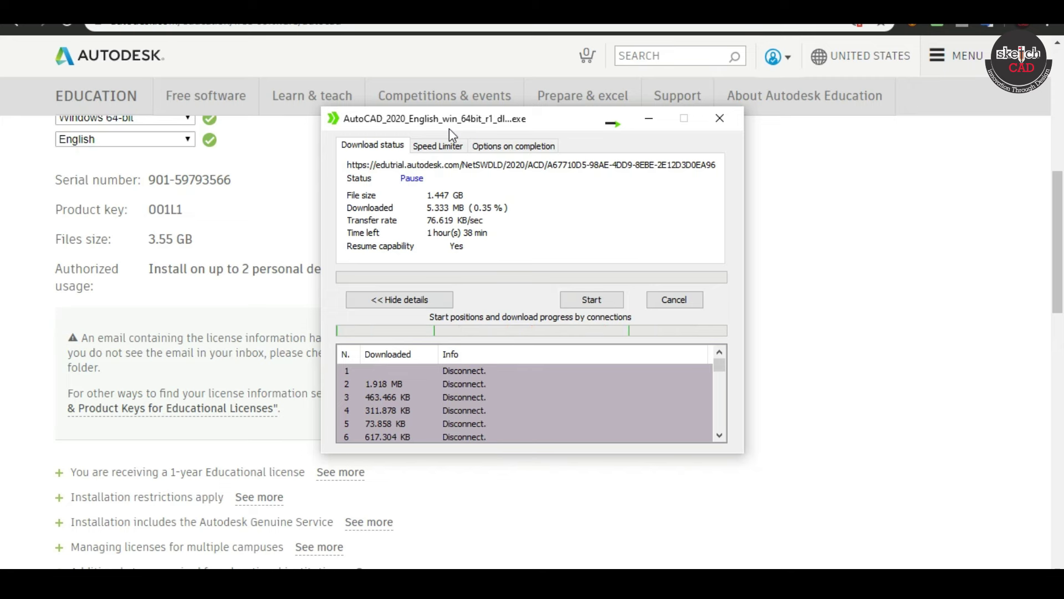
left_click(644, 126)
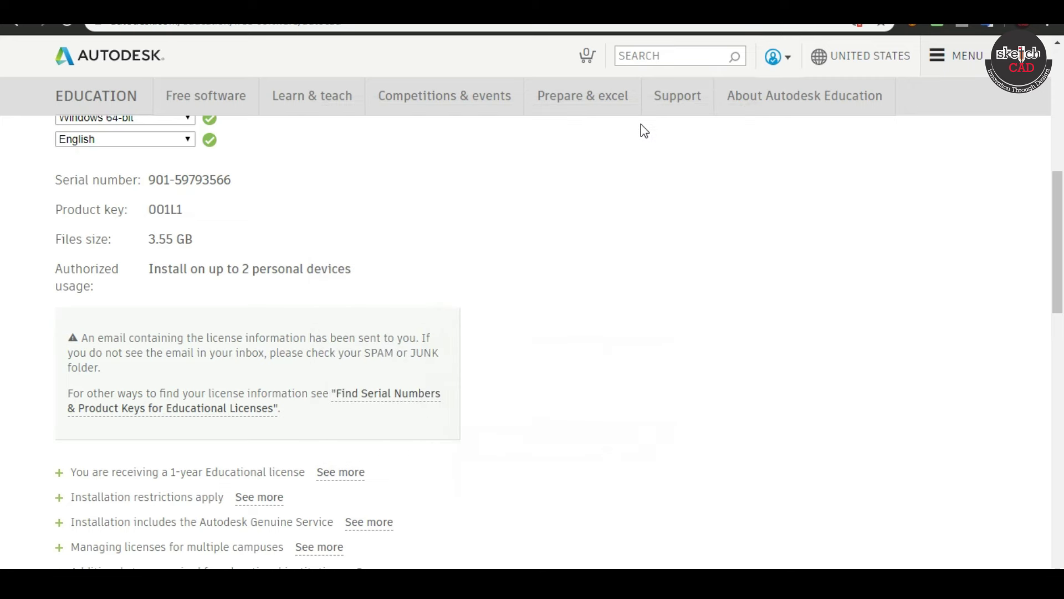
scroll(308, 311, "up", 3)
scroll(309, 310, "up", 3)
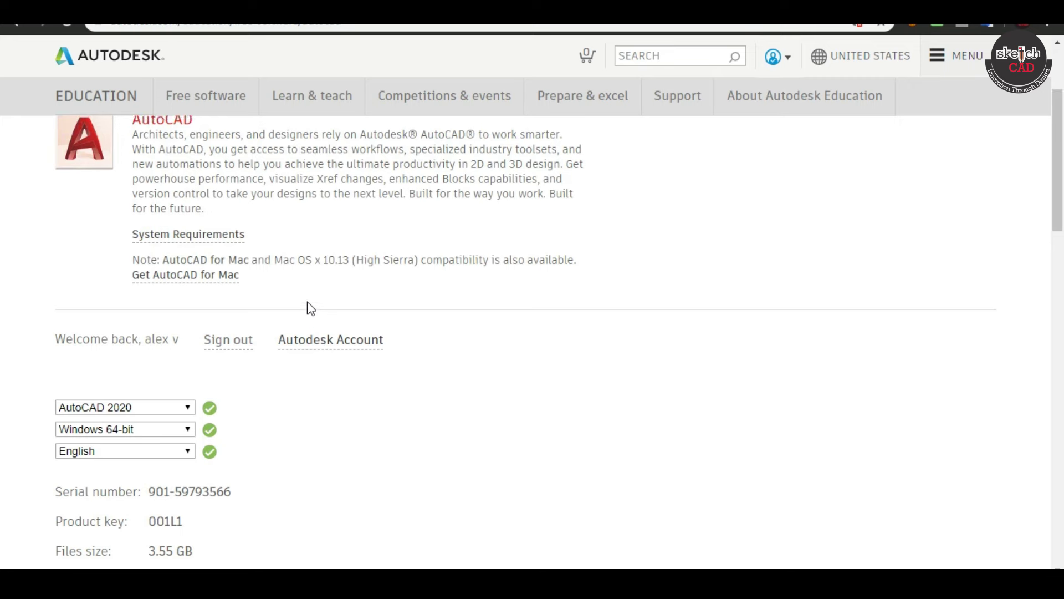
scroll(309, 306, "up", 1)
scroll(309, 307, "up", 2)
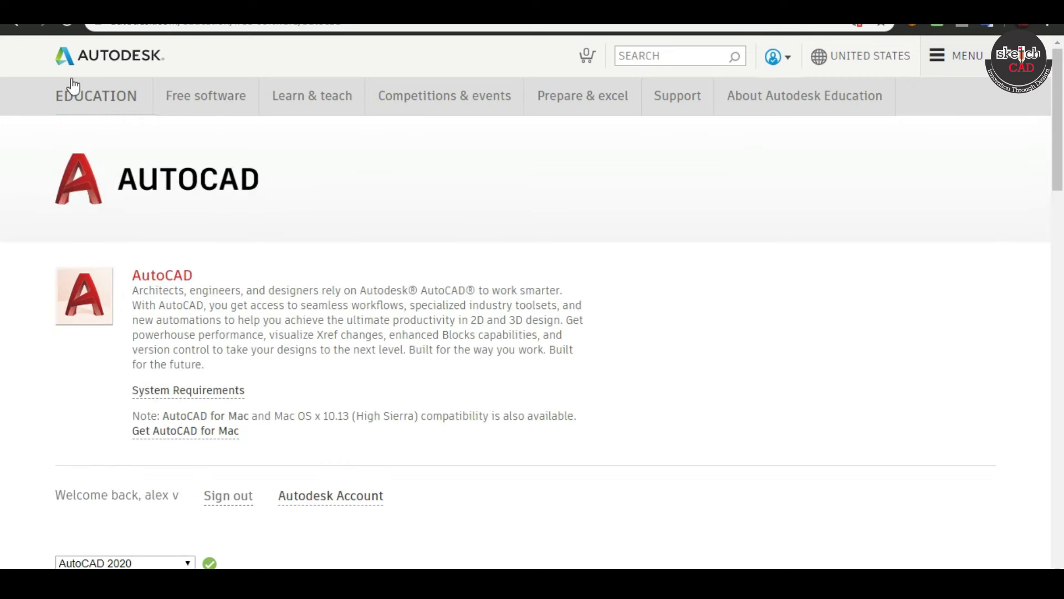
scroll(230, 302, "down", 3)
scroll(166, 310, "down", 3)
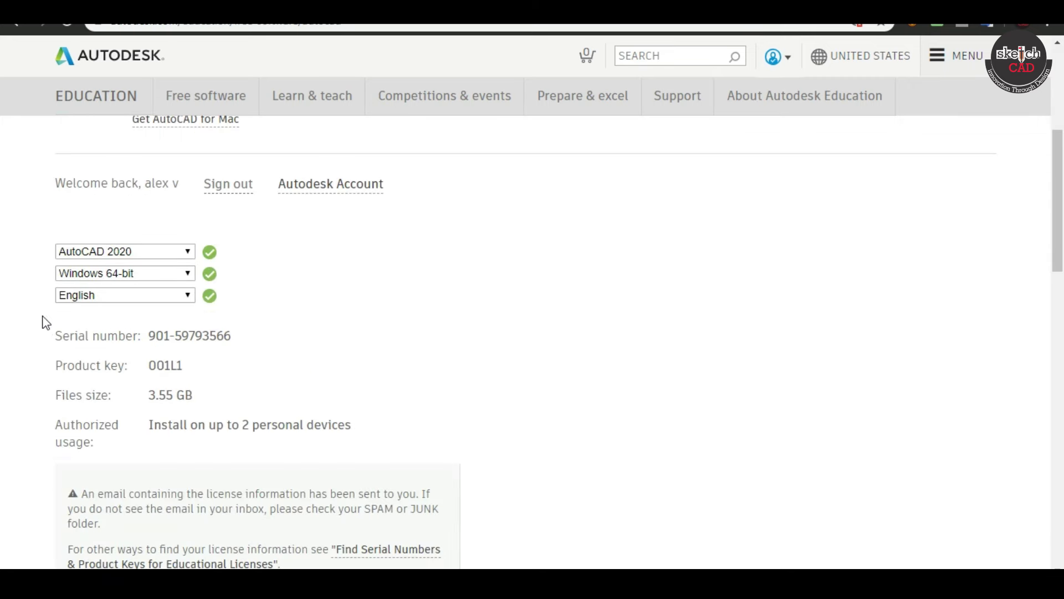